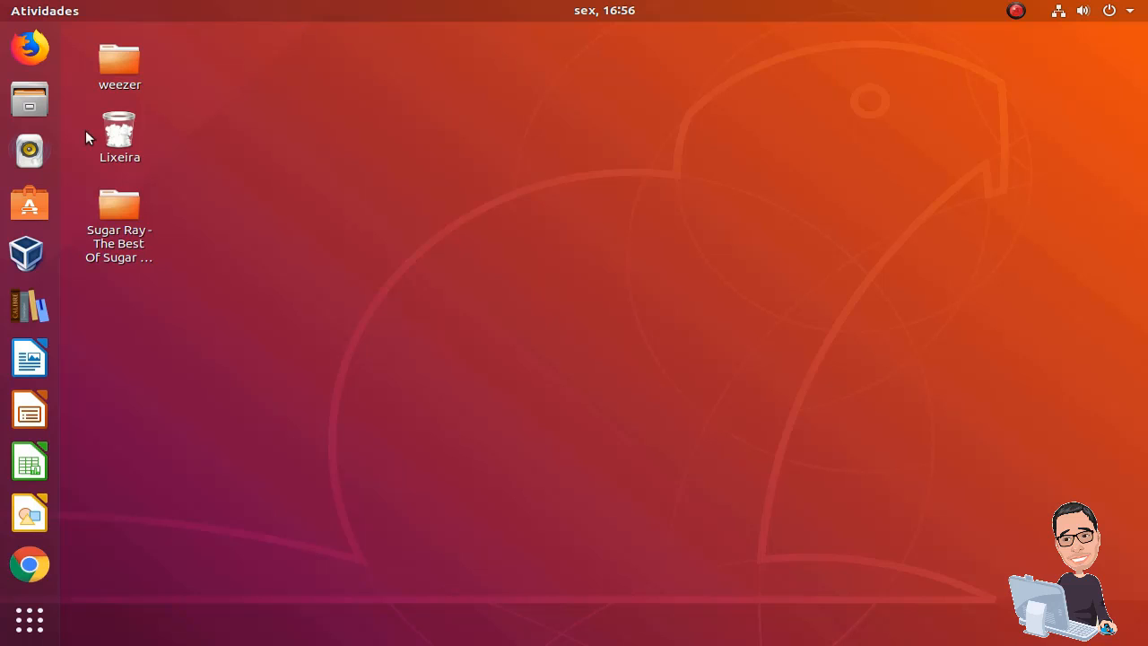
Look through the isos folder in the home directory for the Windows 10 image, and close the file manager
{"action": "left_click", "coordinate": [30, 99]}
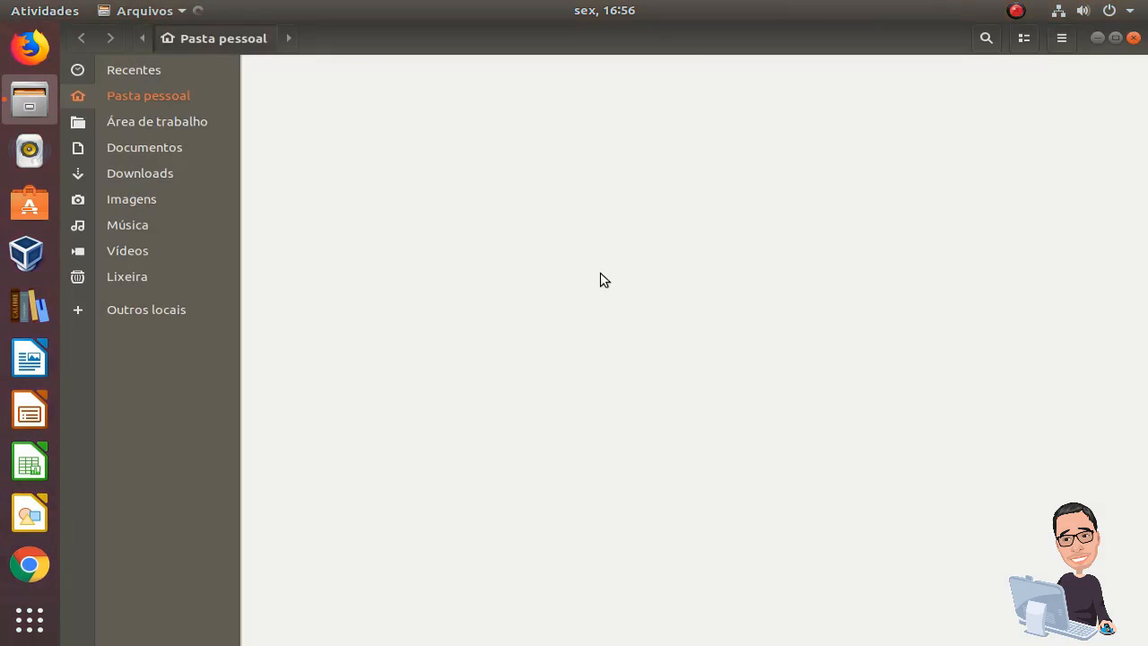
{"action": "left_click", "coordinate": [714, 92]}
{"action": "double_click", "coordinate": [713, 92]}
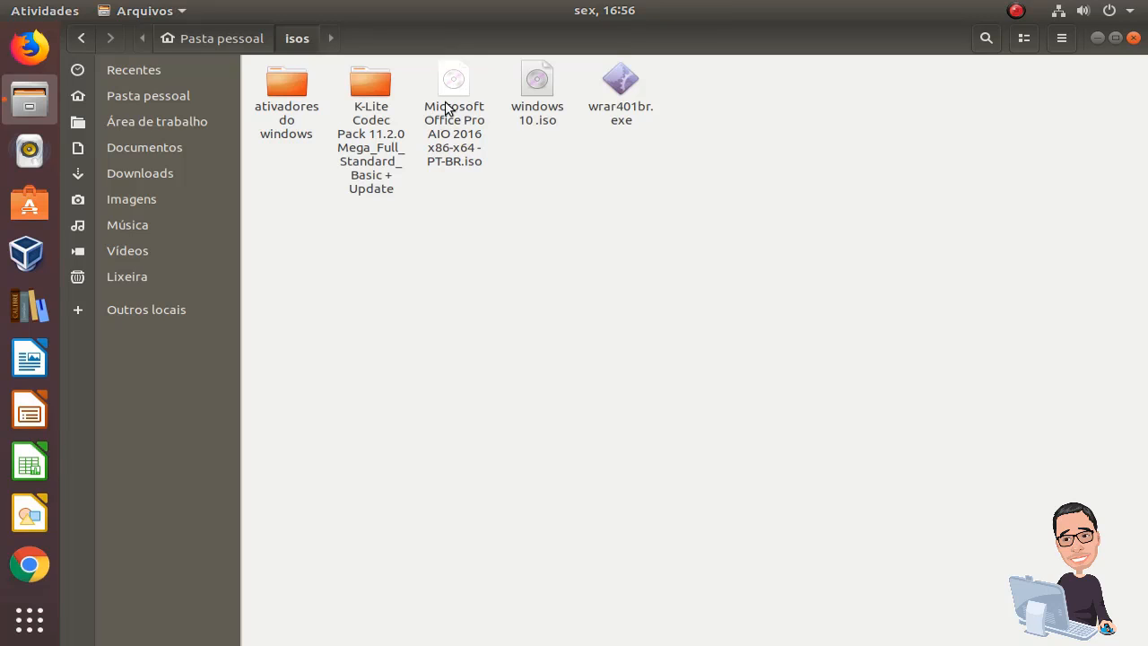
{"action": "left_click", "coordinate": [1134, 37]}
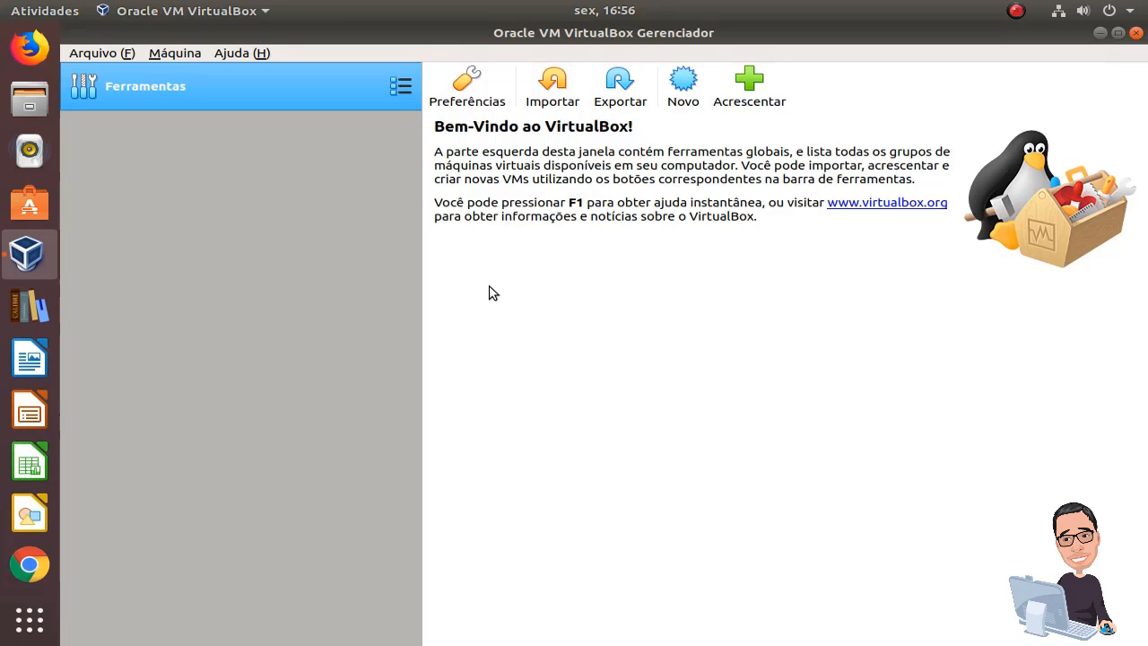
Relaunch Oracle VM VirtualBox and begin creating a new virtual machine named Windows 10
{"action": "left_click", "coordinate": [1135, 32]}
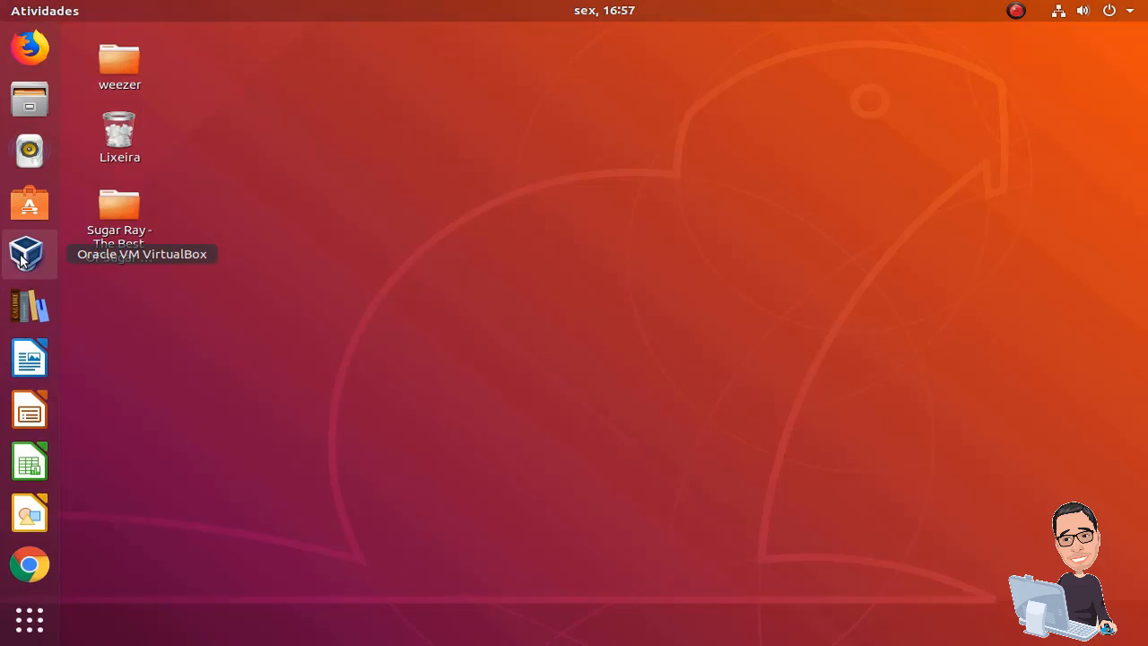
{"action": "left_click", "coordinate": [25, 259]}
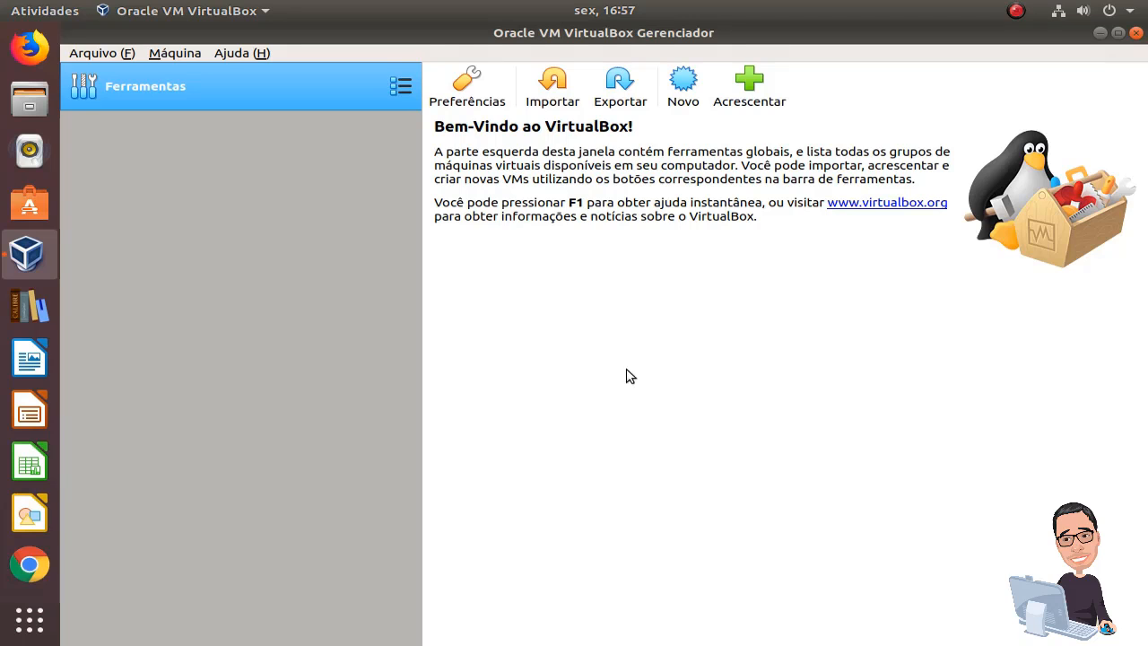
{"action": "left_click", "coordinate": [683, 79]}
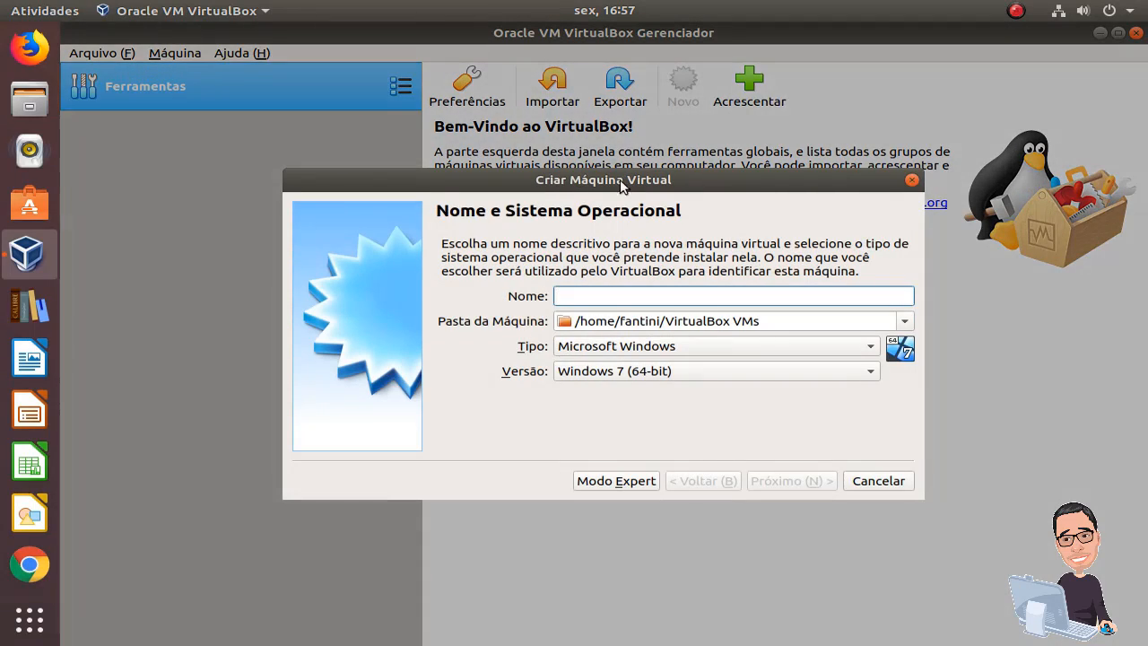
{"action": "left_click_drag", "start_coordinate": [635, 182], "coordinate": [581, 108]}
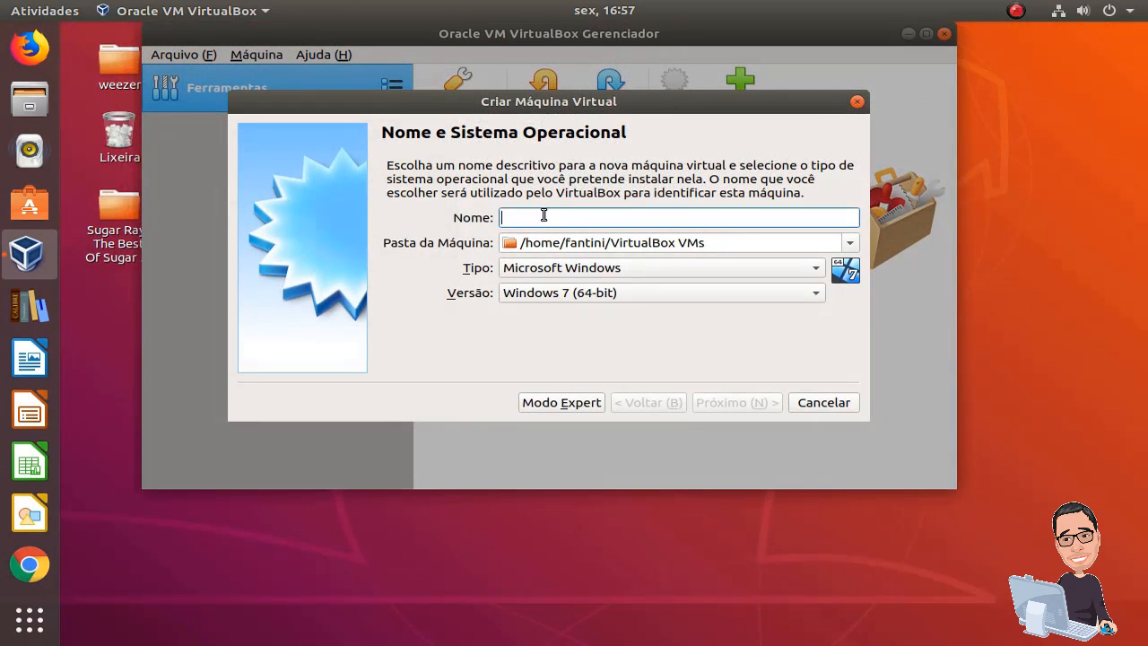
{"action": "type", "text": "W"}
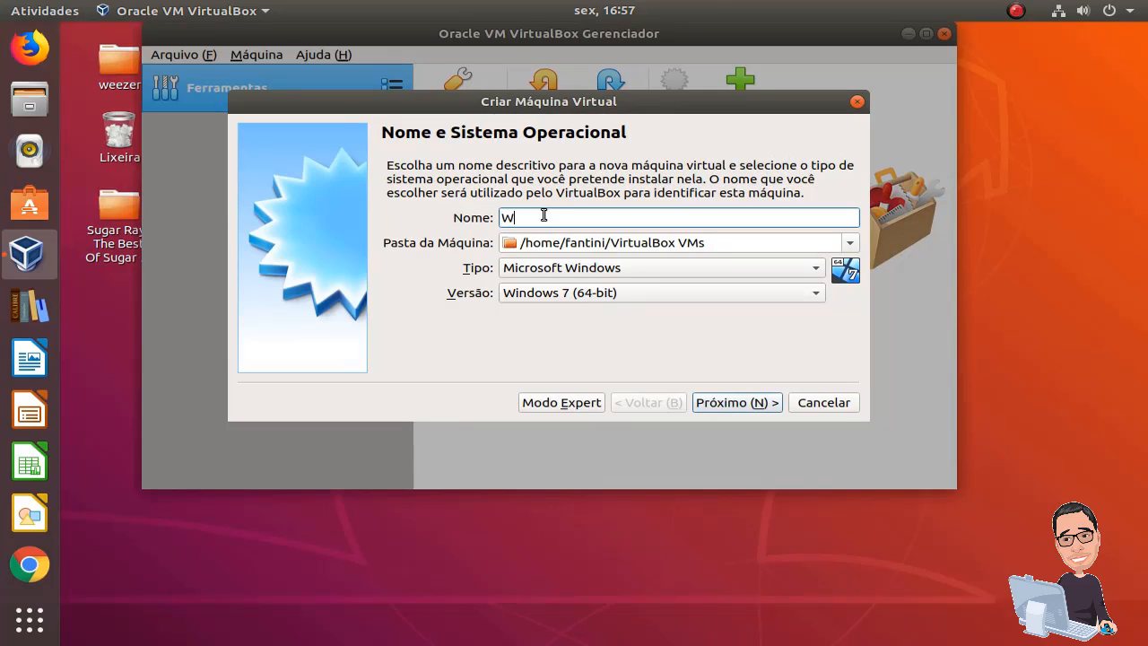
{"action": "type", "text": "indows 10"}
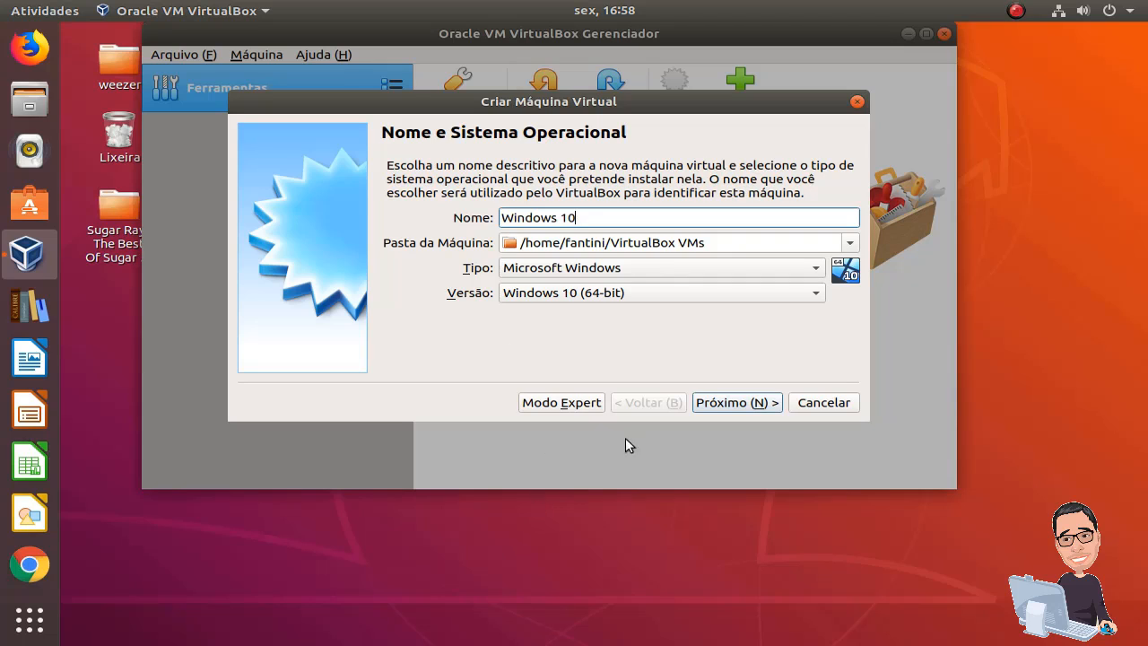
Check the system type and version choices, keep Microsoft Windows and Windows 10 (64-bit), and continue to the memory size
{"action": "left_click", "coordinate": [819, 269]}
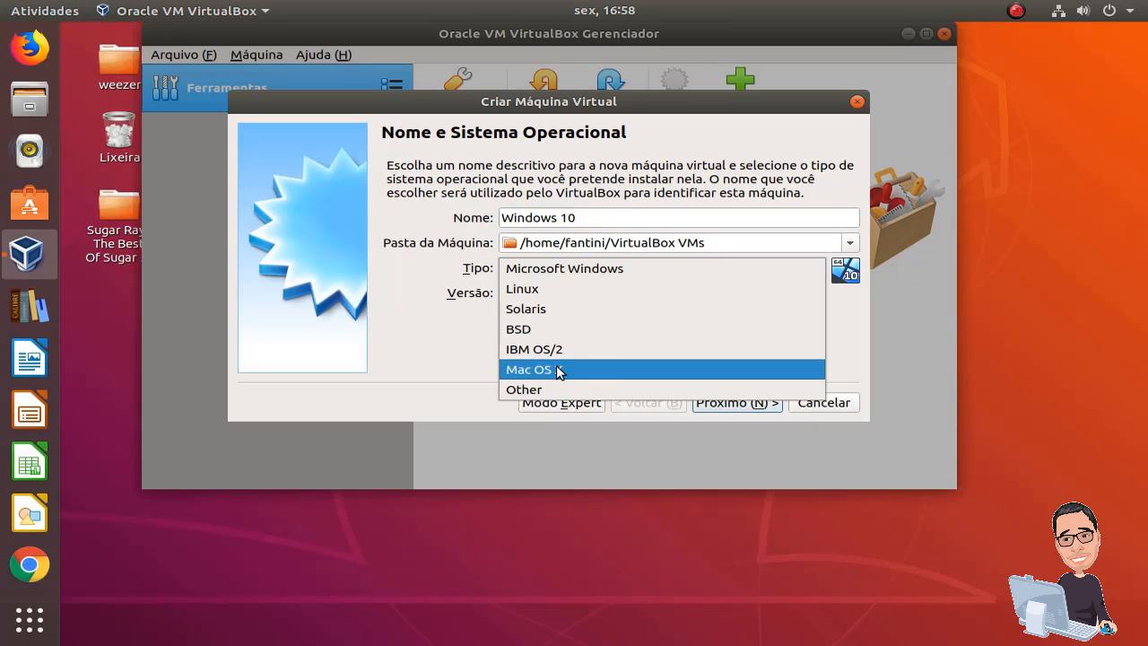
{"action": "left_click", "coordinate": [424, 347]}
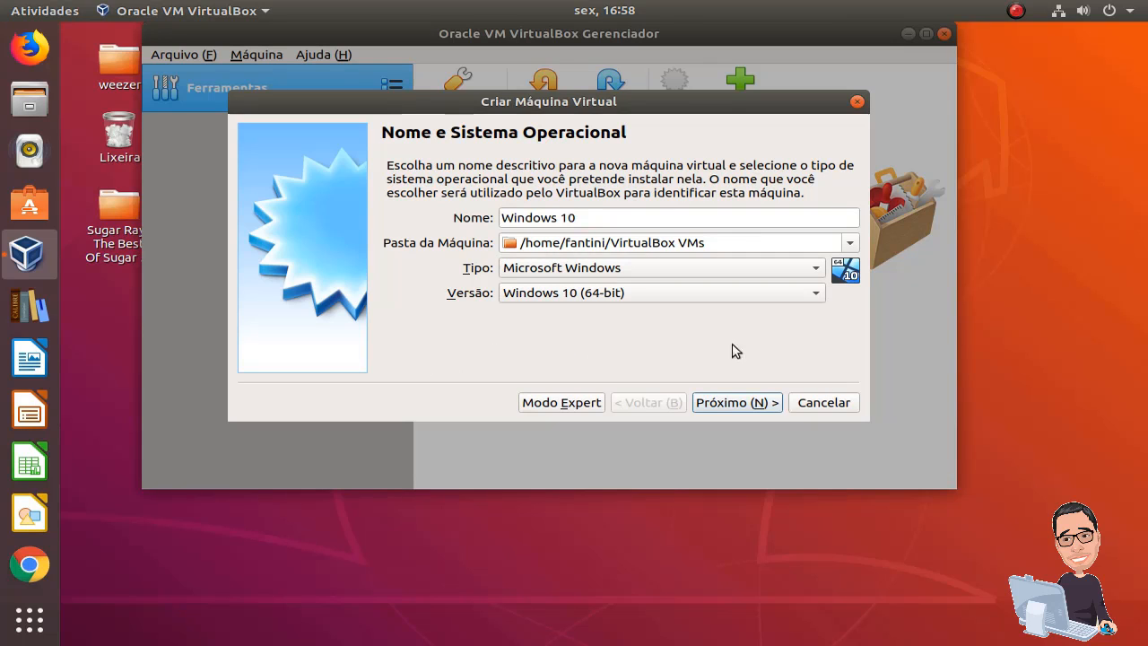
{"action": "left_click", "coordinate": [818, 294]}
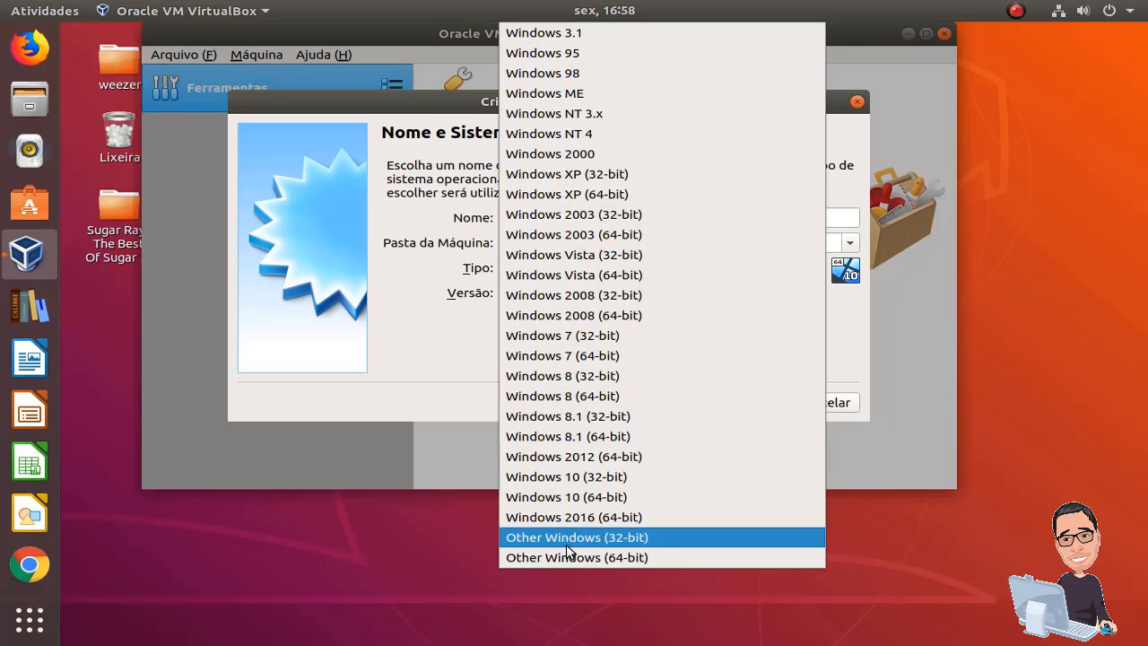
{"action": "left_click", "coordinate": [406, 331]}
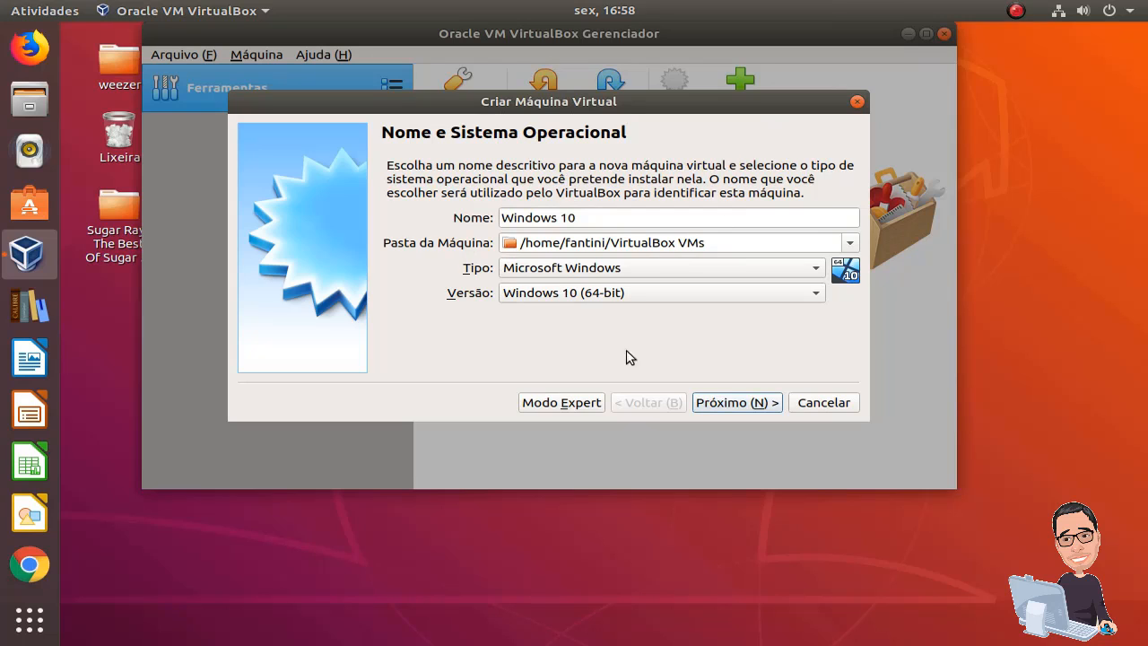
{"action": "left_click", "coordinate": [738, 405]}
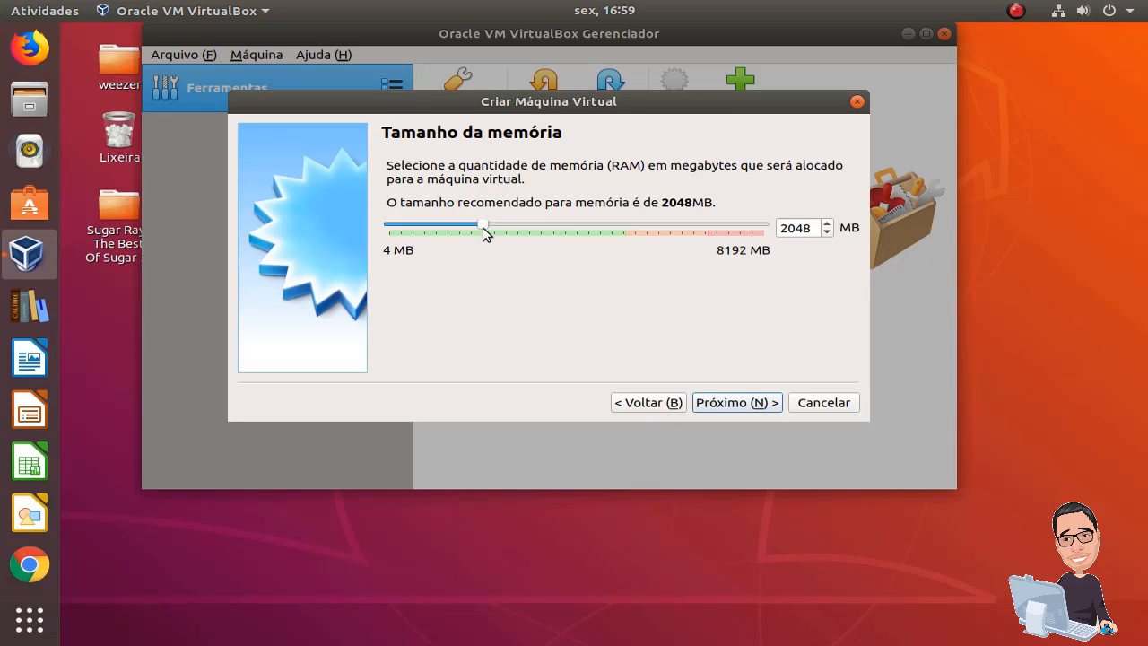
Set the virtual machine's memory to 4096 MB and continue to the hard disk options
{"action": "left_click_drag", "start_coordinate": [485, 231], "coordinate": [534, 231]}
{"action": "left_click_drag", "start_coordinate": [538, 230], "coordinate": [574, 229]}
{"action": "left_click", "coordinate": [731, 406]}
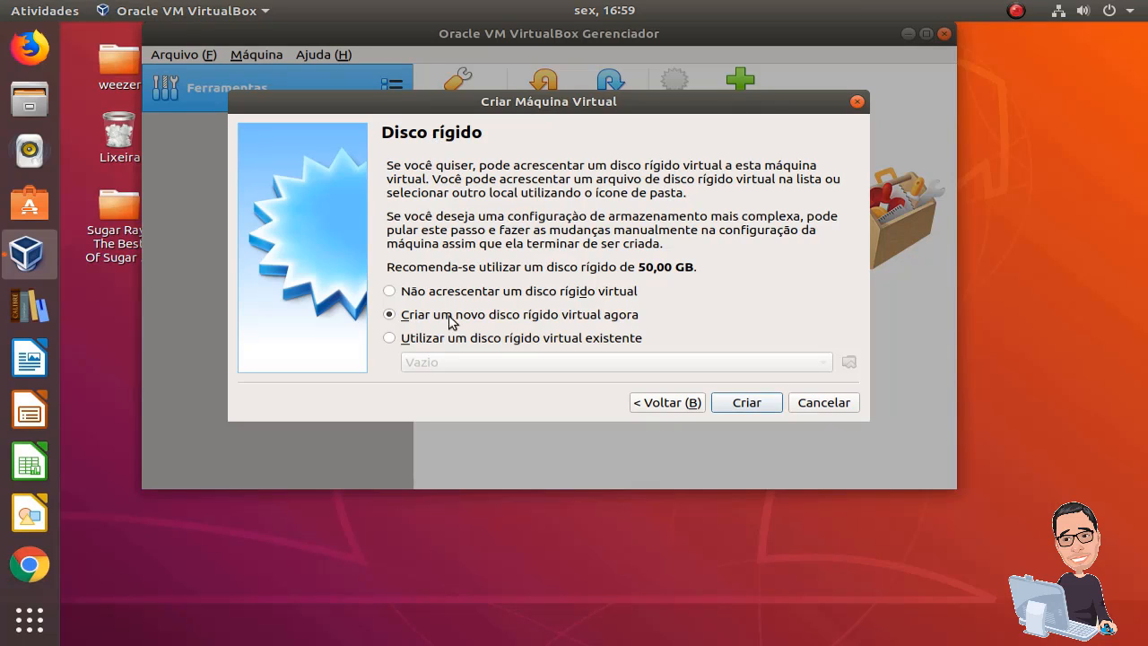
Create a new dynamically allocated VDI virtual hard disk of 50,00 GB for the machine
{"action": "left_click", "coordinate": [747, 404]}
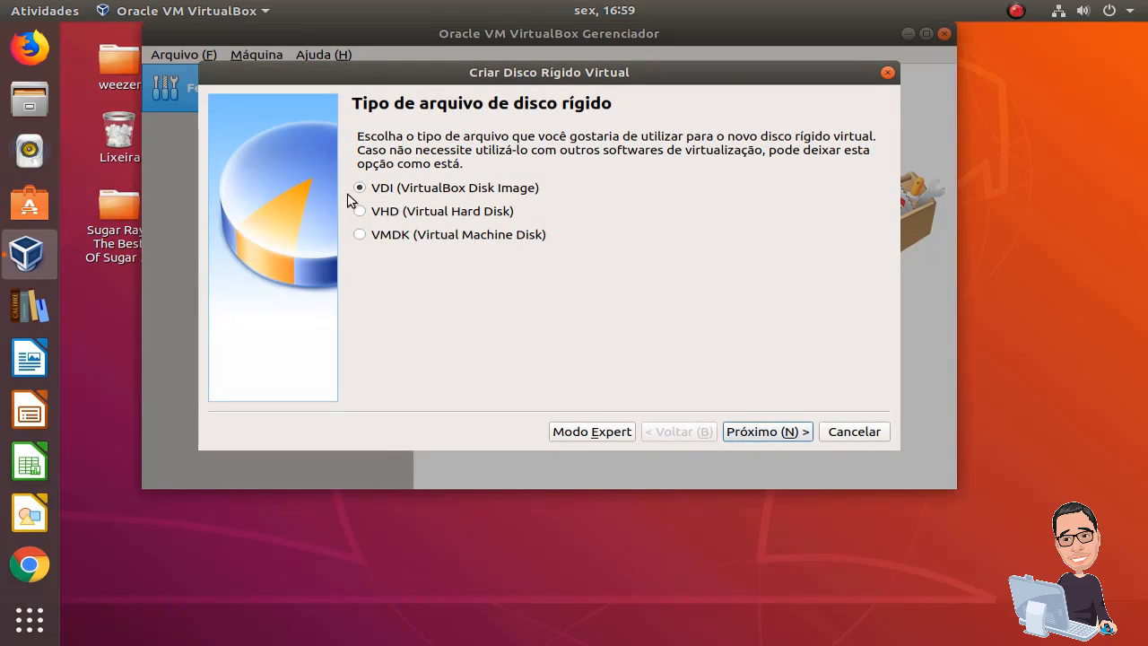
{"action": "left_click", "coordinate": [765, 433]}
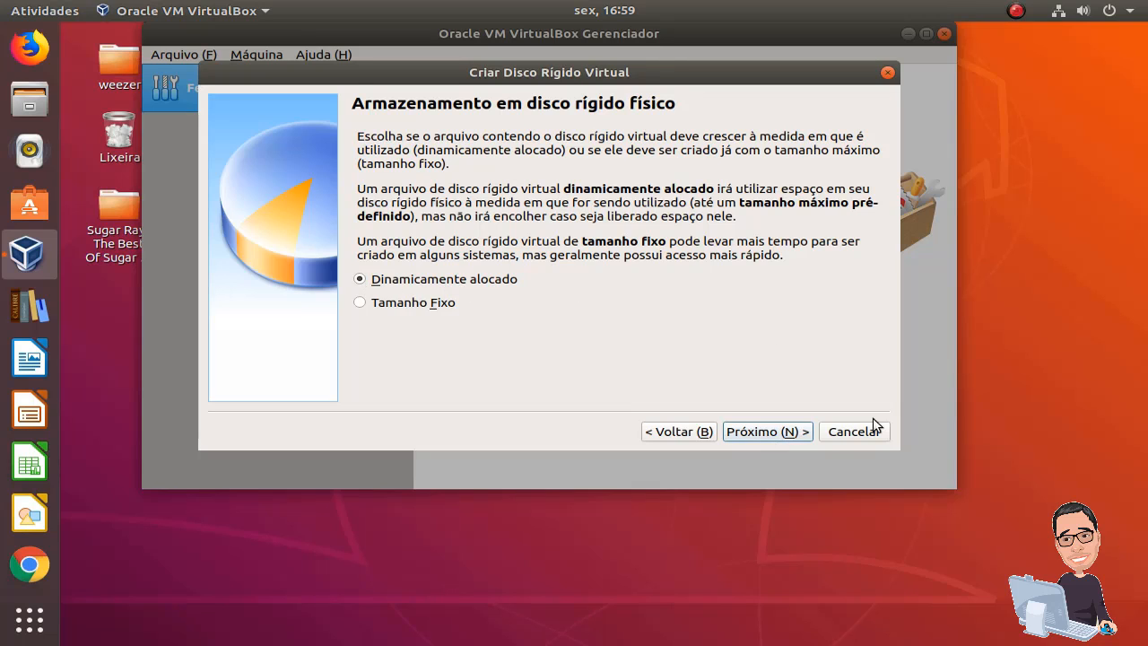
{"action": "left_click", "coordinate": [758, 433]}
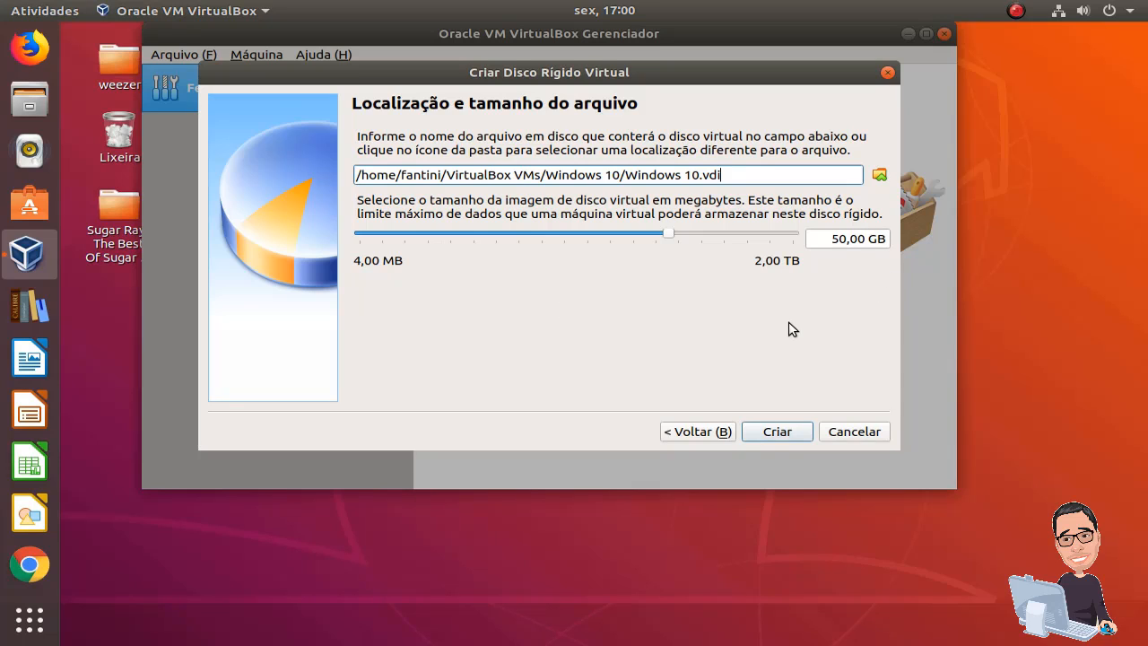
{"action": "left_click", "coordinate": [777, 431]}
{"action": "key", "text": "Return"}
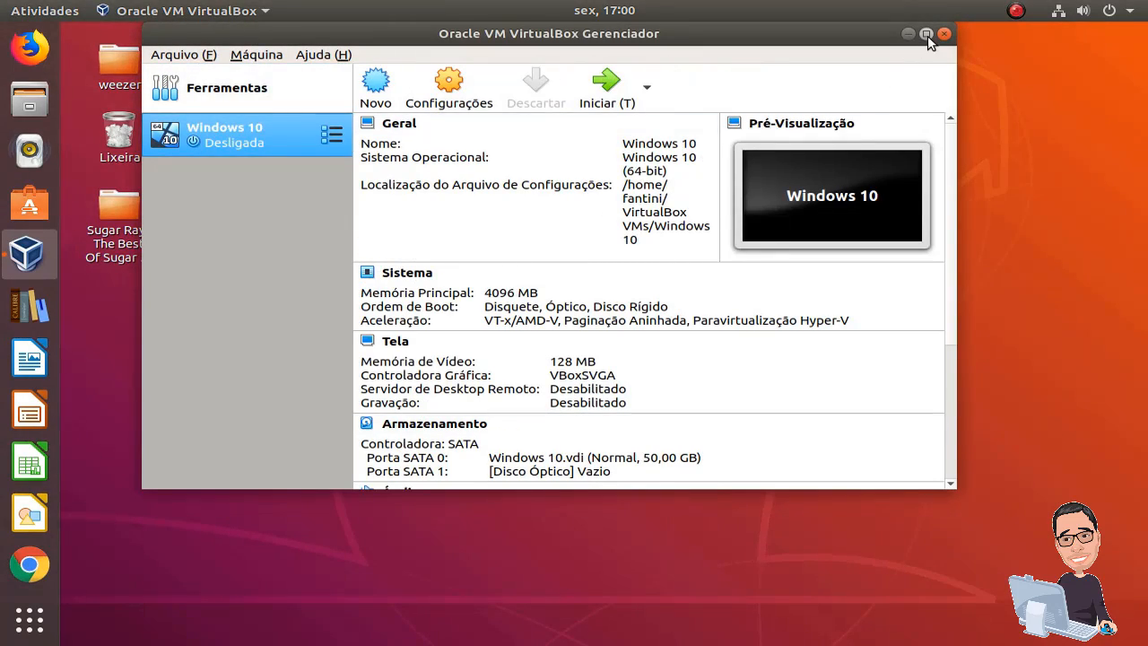
Open the storage settings of the Windows 10 virtual machine
{"action": "left_click", "coordinate": [927, 35]}
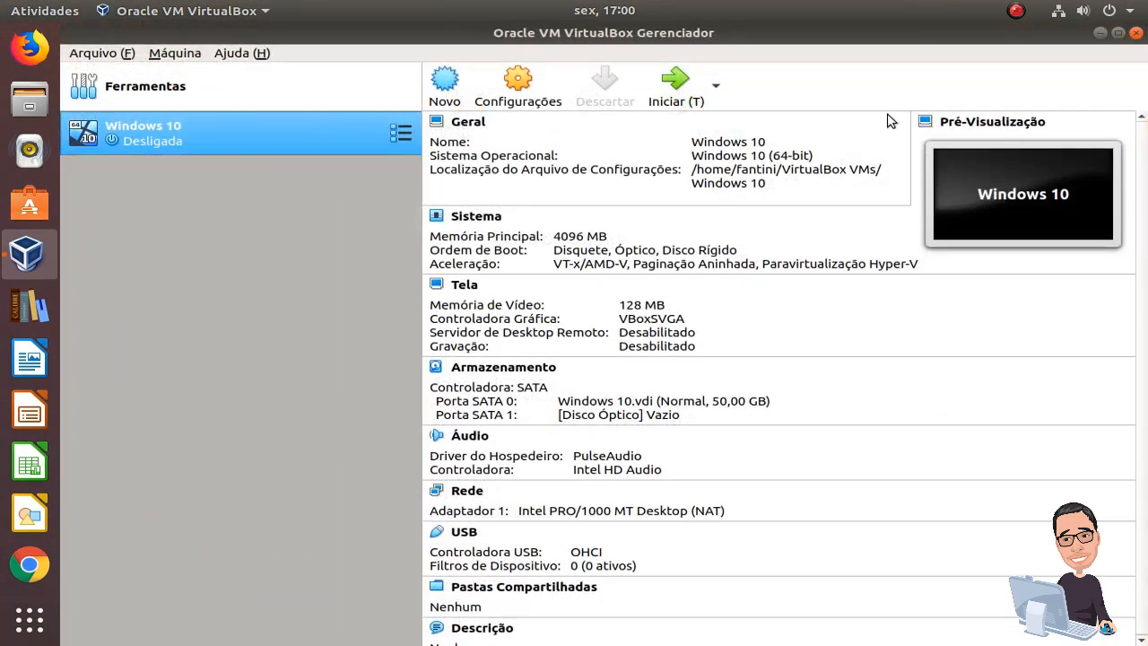
{"action": "right_click", "coordinate": [168, 139]}
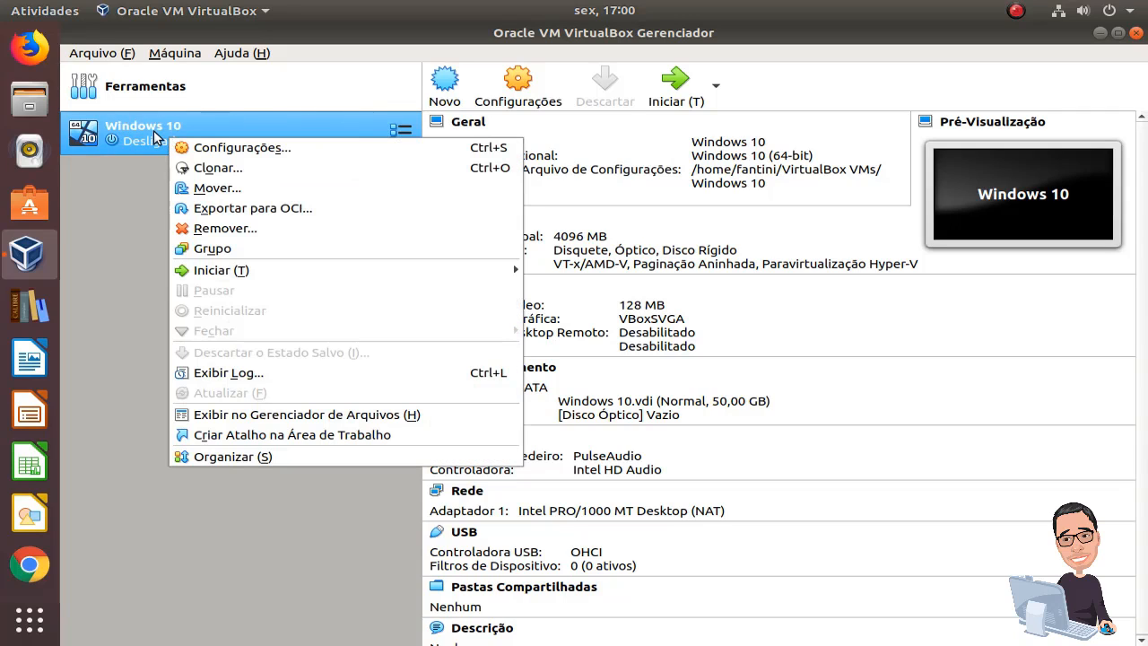
{"action": "left_click", "coordinate": [92, 201]}
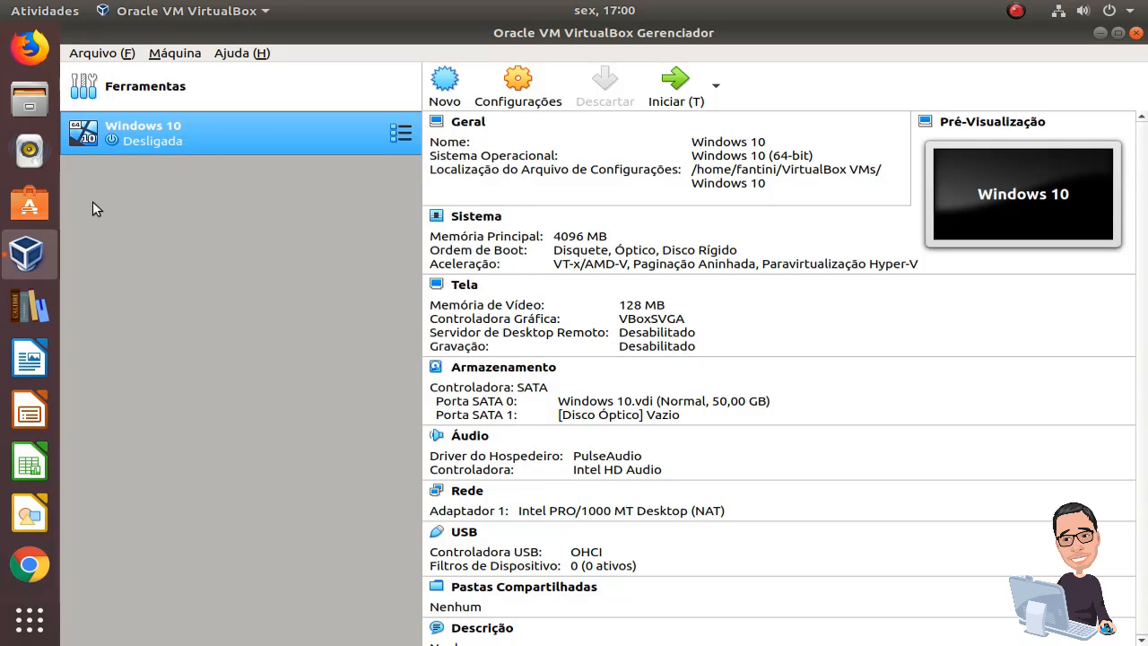
{"action": "left_click", "coordinate": [520, 90]}
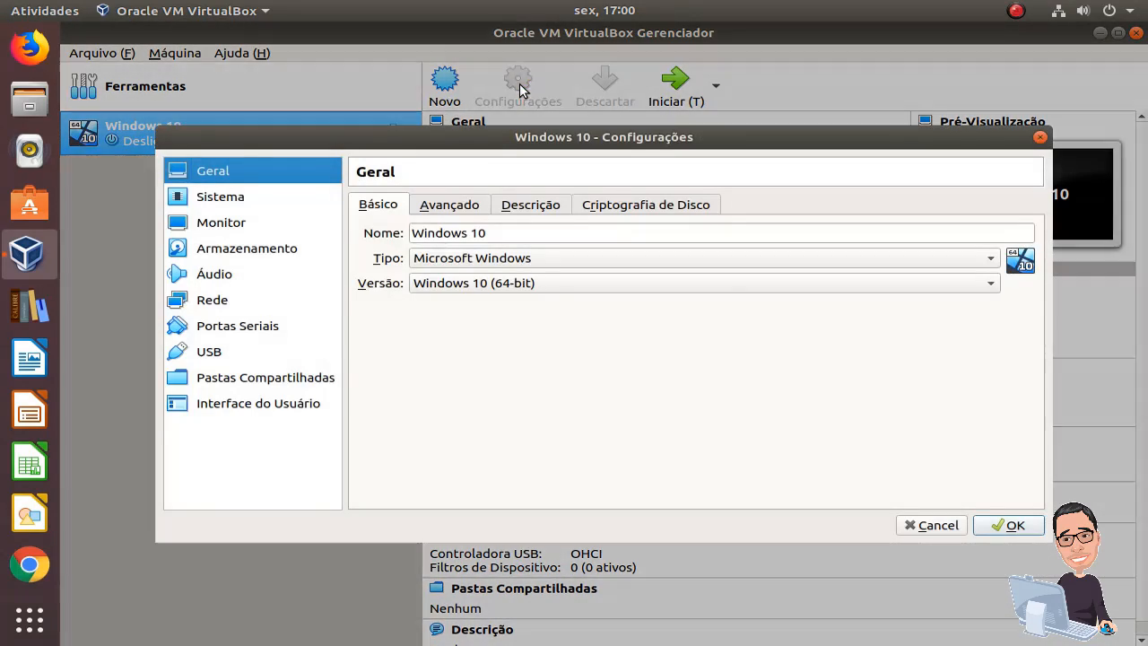
{"action": "key", "text": "Return"}
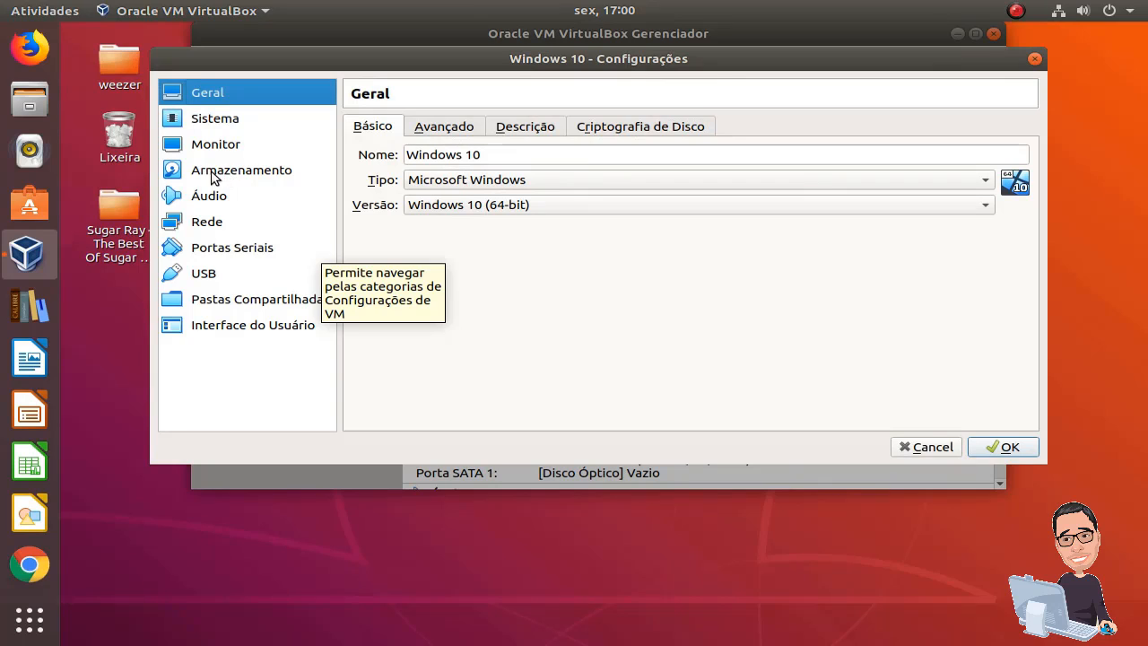
{"action": "left_click", "coordinate": [251, 172]}
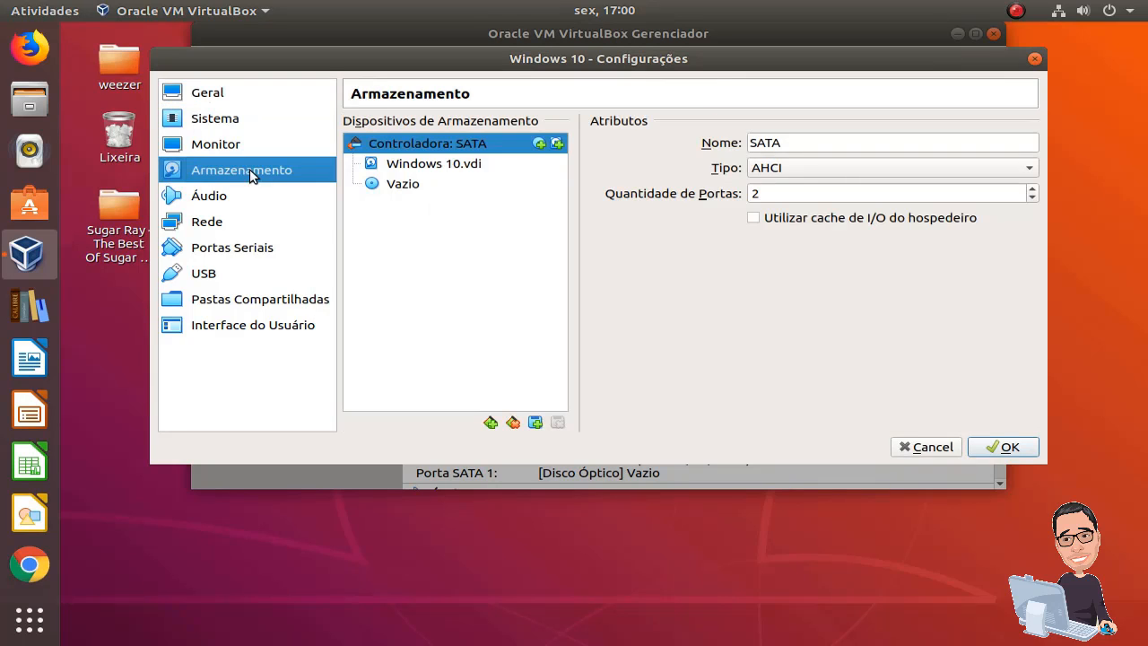
Load windows 10 .iso from the isos folder into the empty optical drive on SATA port 1
{"action": "left_click", "coordinate": [400, 189]}
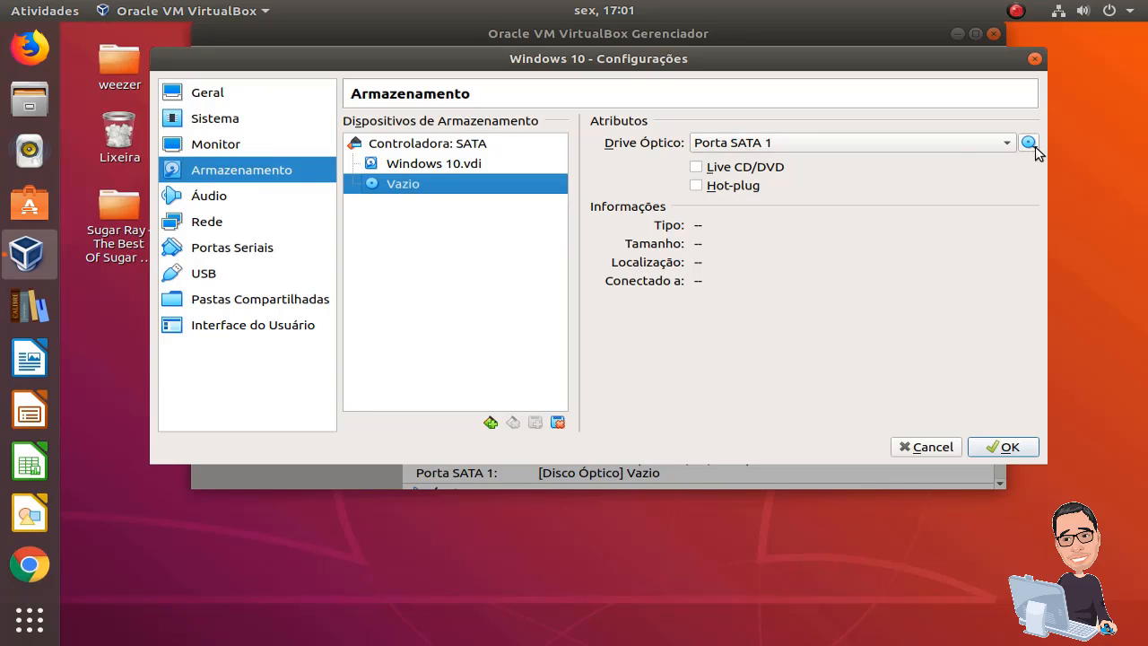
{"action": "left_click", "coordinate": [1034, 147]}
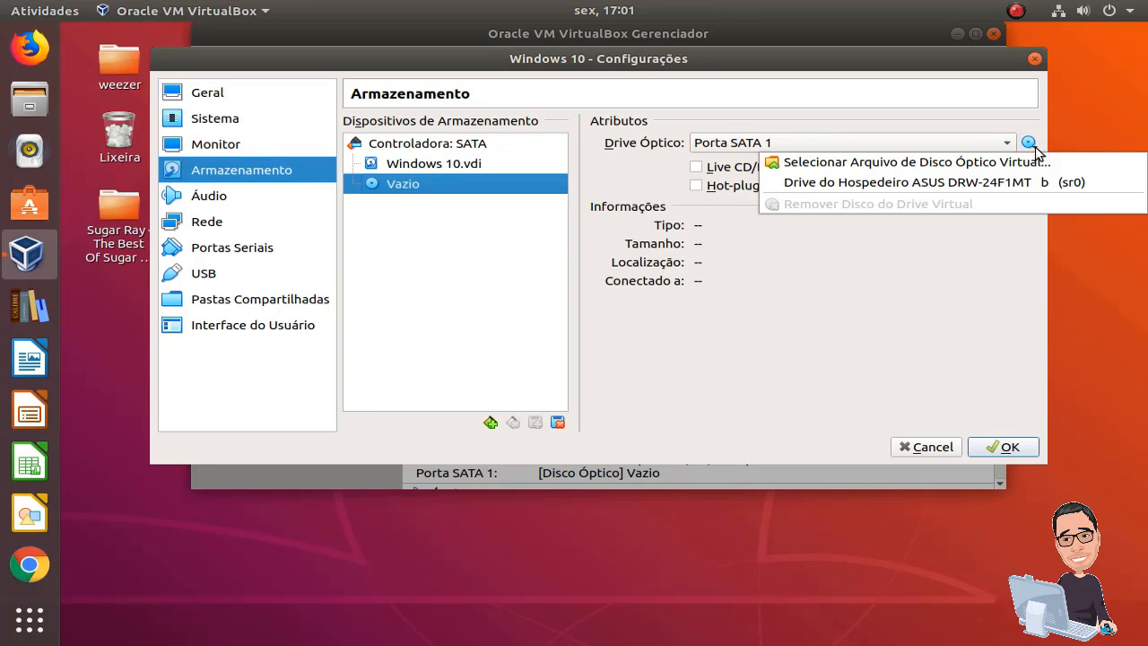
{"action": "left_click", "coordinate": [941, 166]}
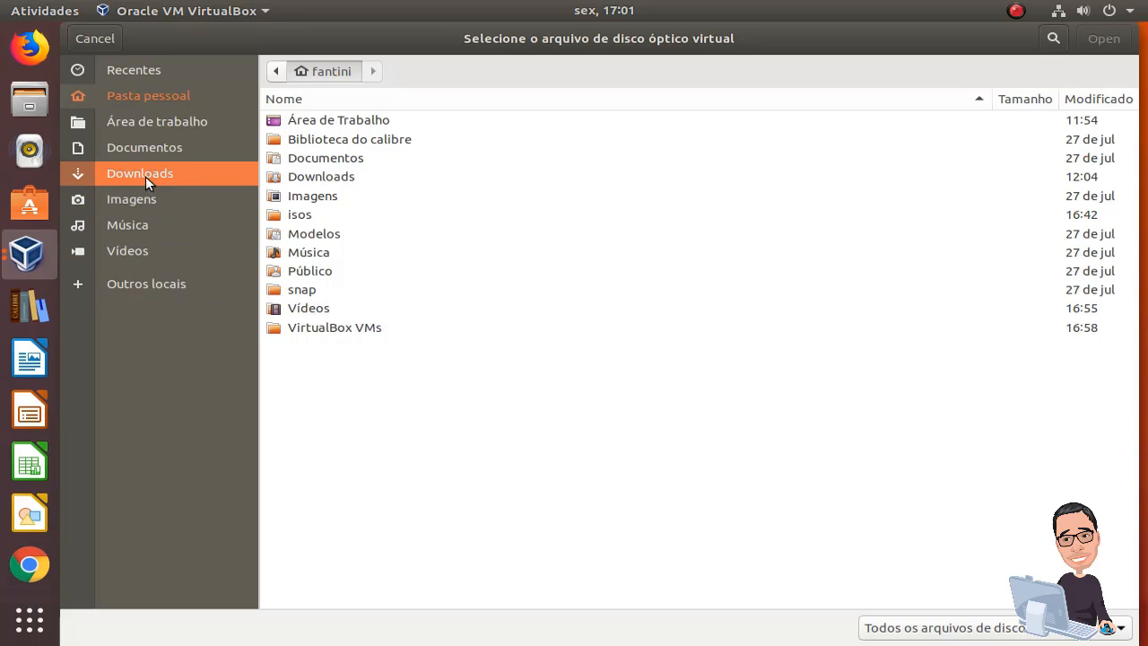
{"action": "left_click", "coordinate": [90, 96]}
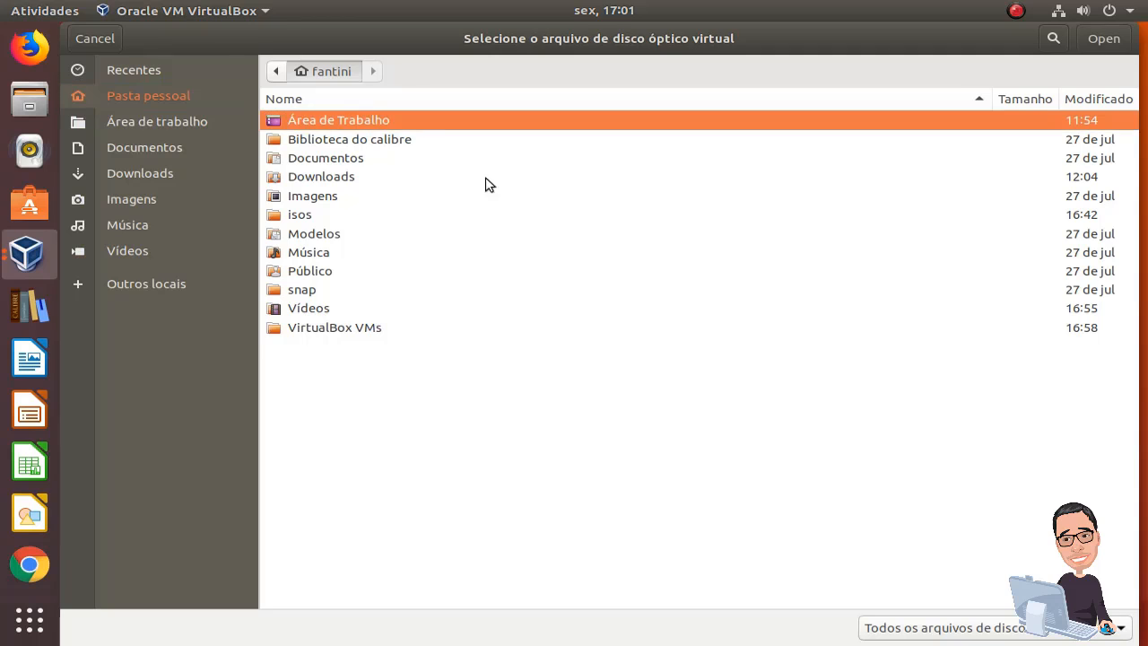
{"action": "left_click", "coordinate": [299, 216]}
{"action": "double_click", "coordinate": [299, 215]}
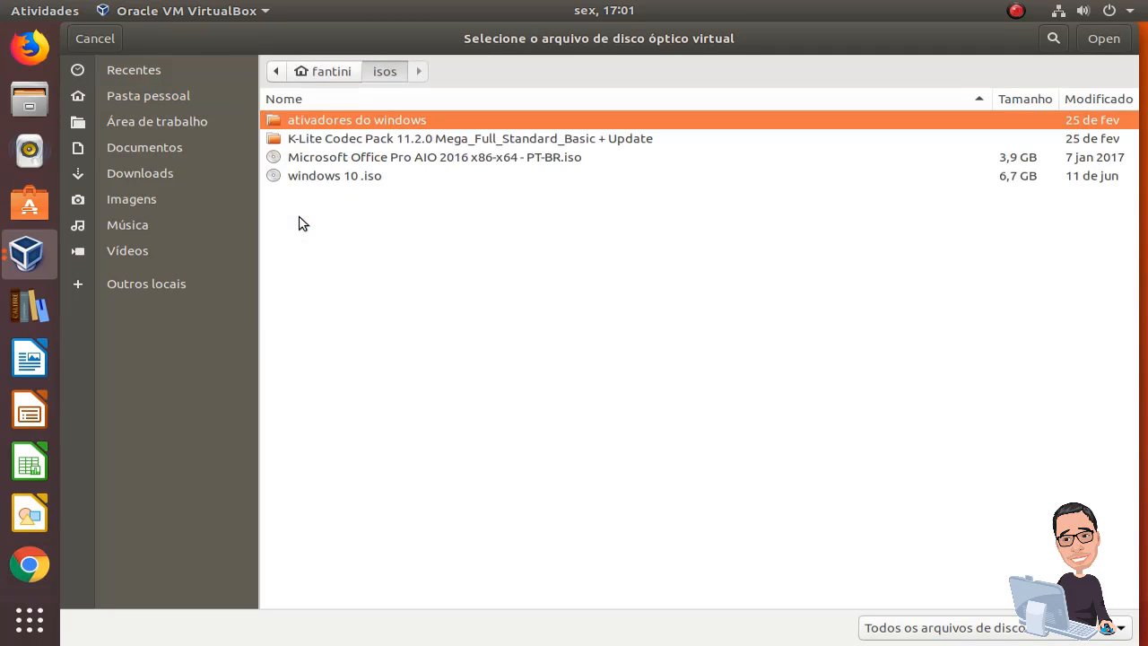
{"action": "left_click", "coordinate": [375, 162]}
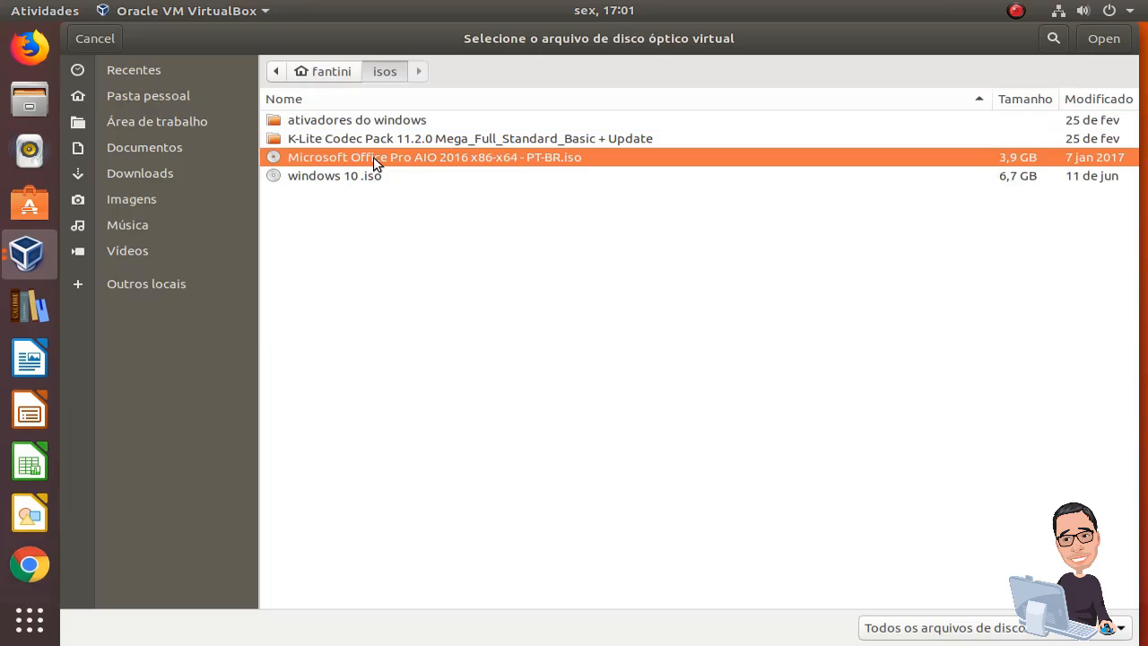
{"action": "left_click", "coordinate": [330, 178]}
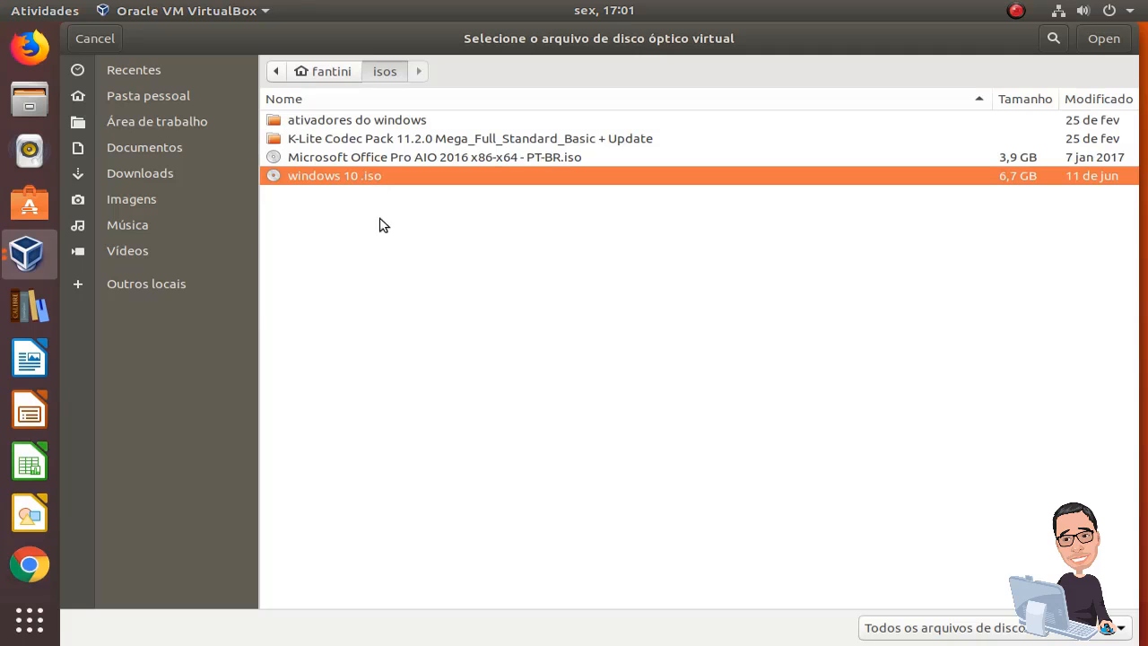
{"action": "left_click", "coordinate": [1100, 38]}
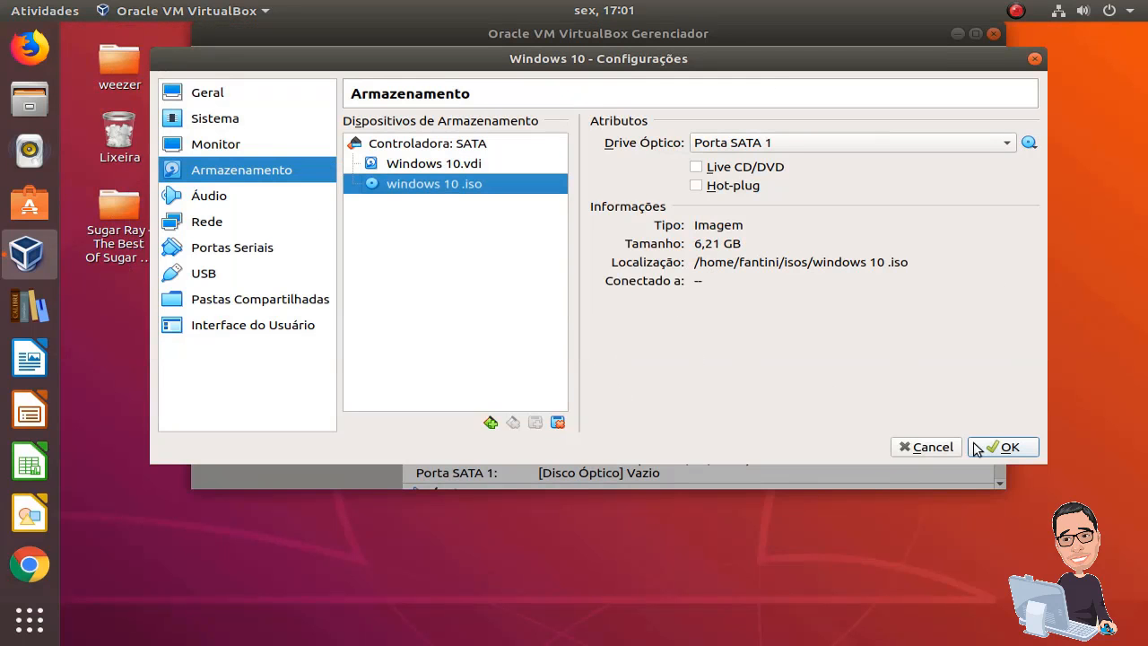
Save the storage settings and start the Windows 10 virtual machine
{"action": "left_click", "coordinate": [1010, 450]}
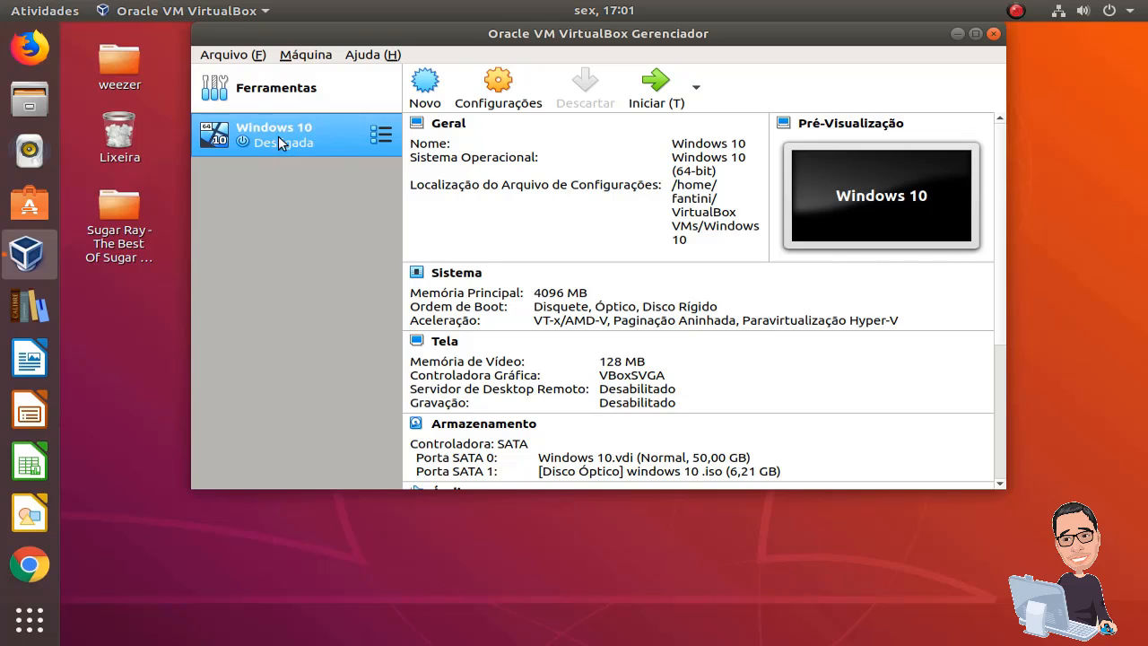
{"action": "left_click", "coordinate": [655, 83]}
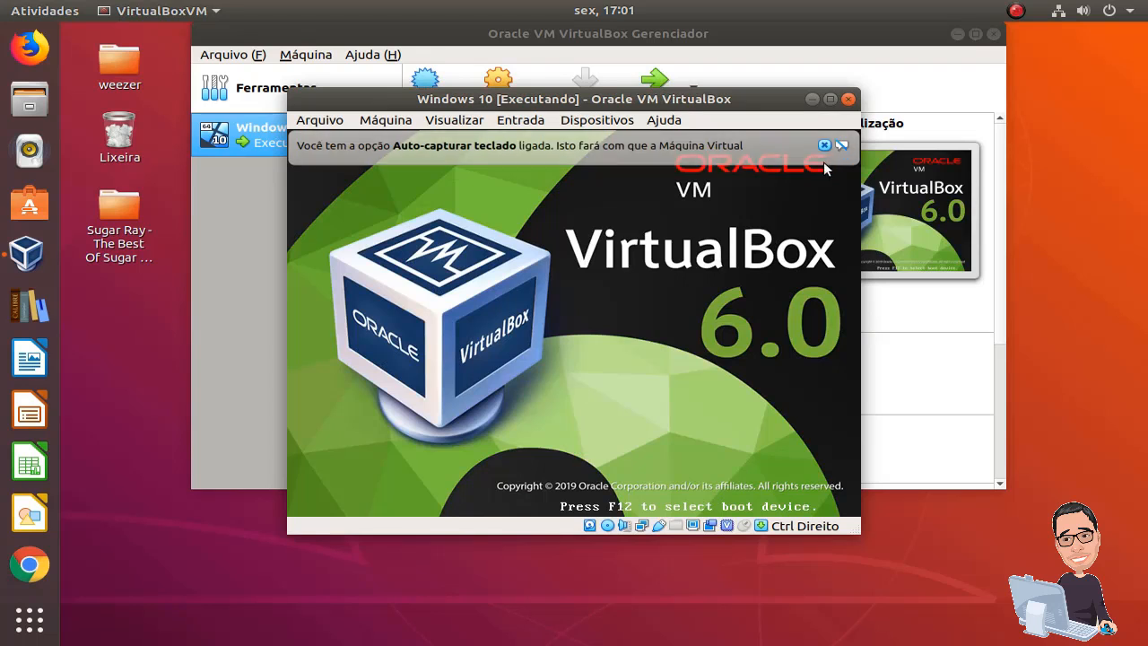
Dismiss the keyboard auto-capture notice and boot the Windows 10 Setup (64-bit) entry
{"action": "left_click", "coordinate": [825, 145]}
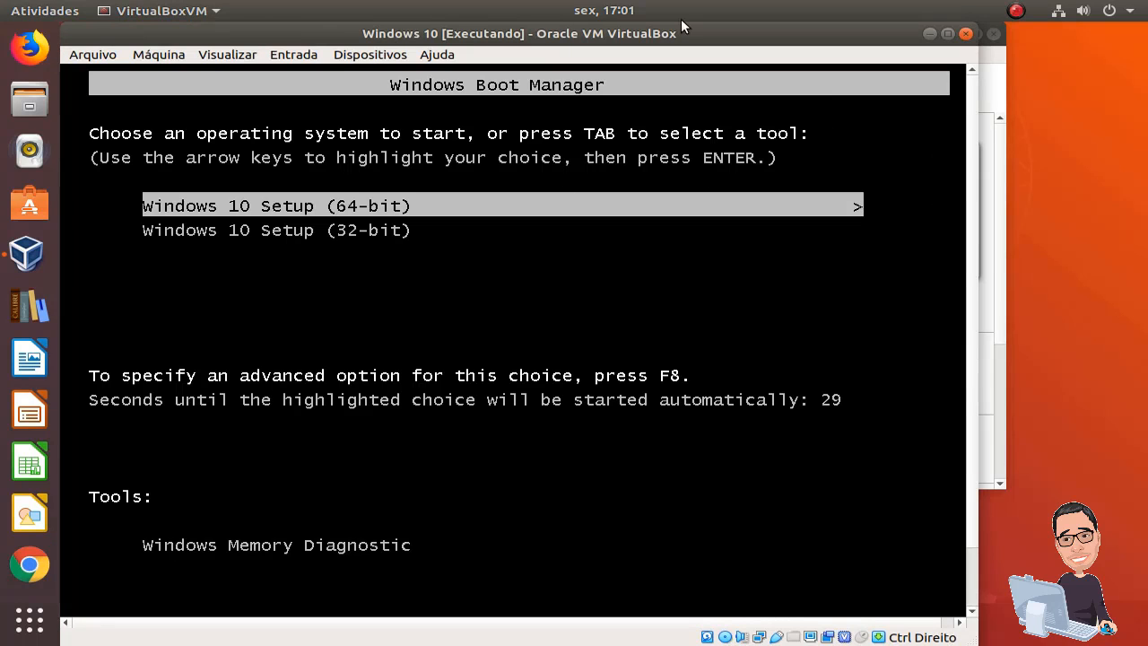
{"action": "key", "text": "Down"}
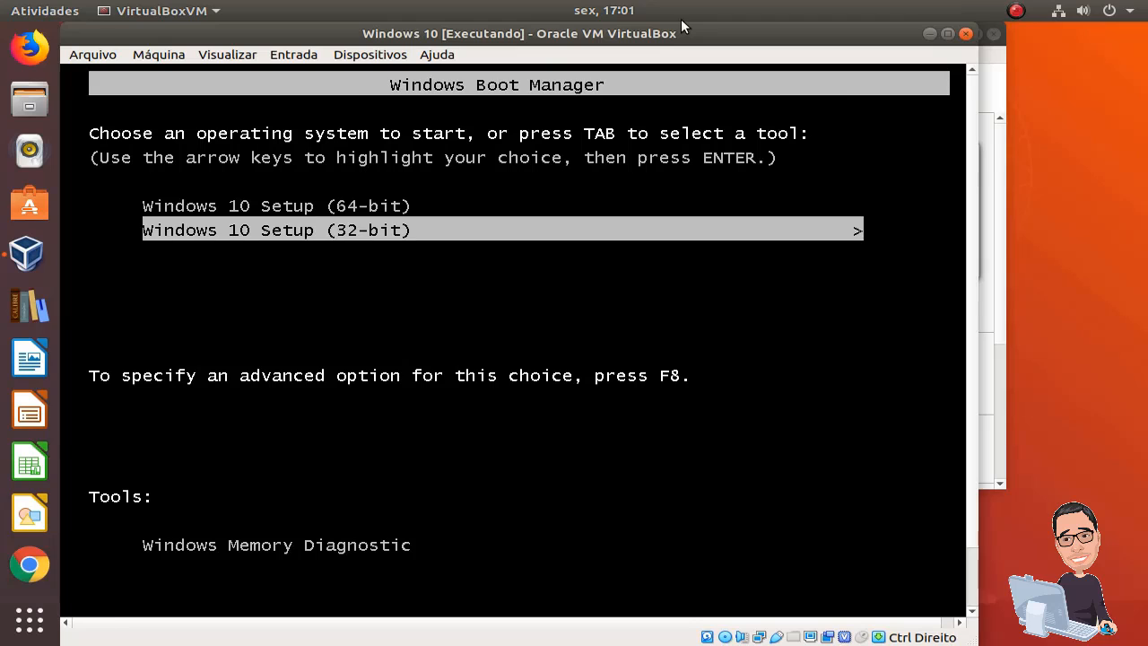
{"action": "key", "text": "Up"}
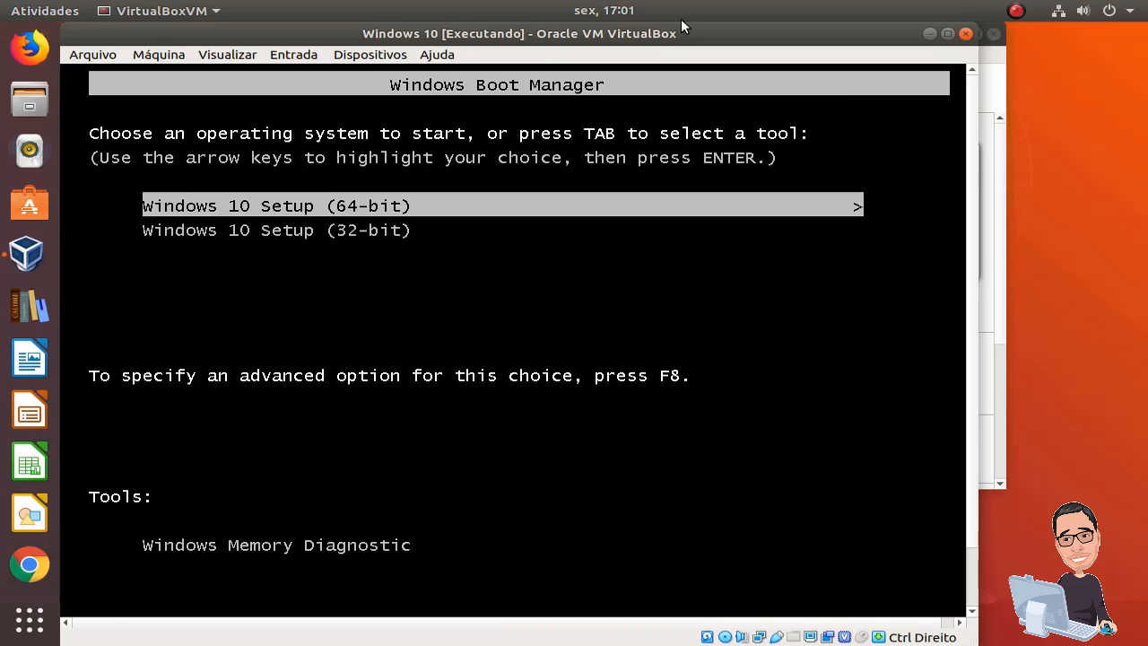
{"action": "key", "text": "Down"}
{"action": "key", "text": "Up"}
{"action": "key", "text": "Down"}
{"action": "key", "text": "Up"}
{"action": "key", "text": "Down"}
{"action": "key", "text": "Up"}
{"action": "key", "text": "Down"}
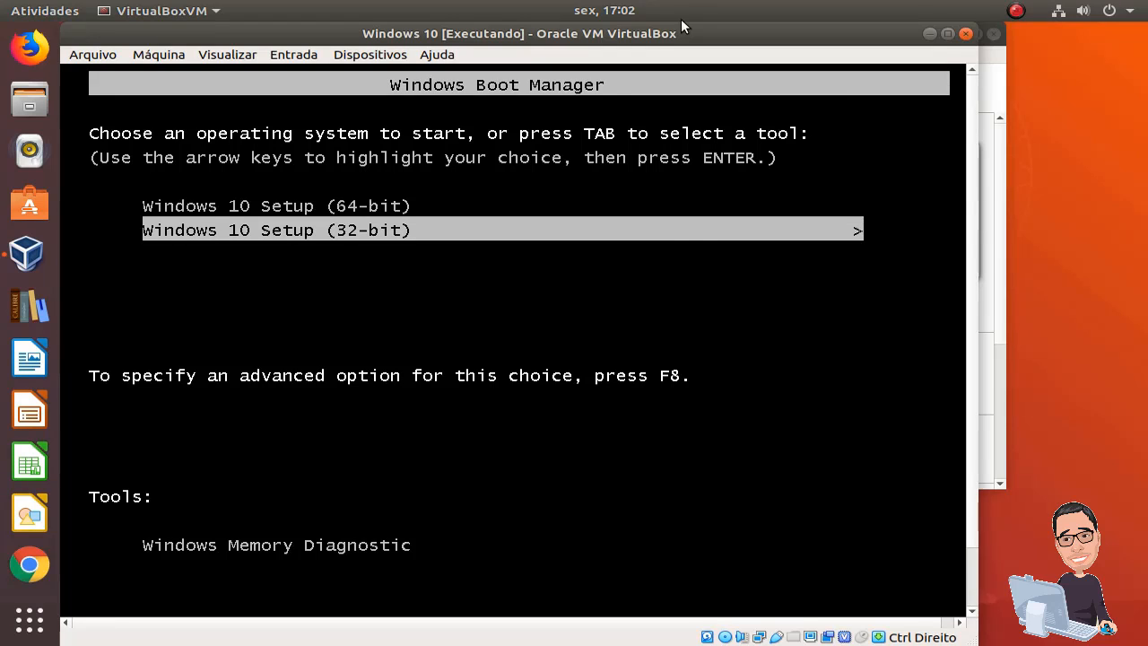
{"action": "key", "text": "Up"}
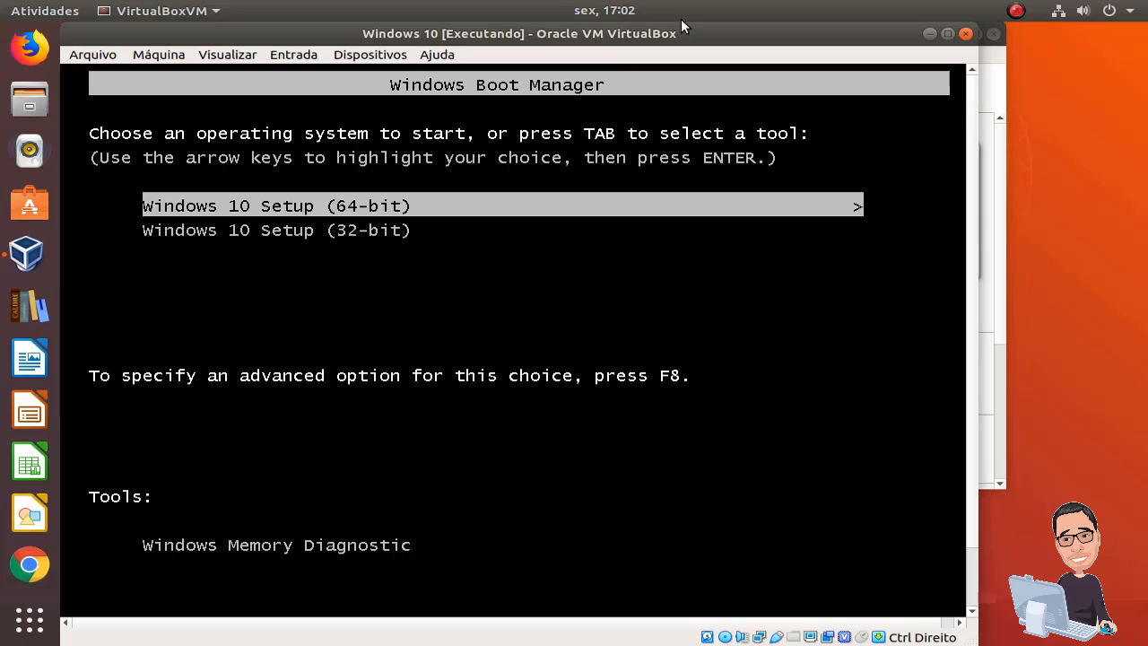
{"action": "key", "text": "Down"}
{"action": "key", "text": "Up"}
{"action": "key", "text": "Down"}
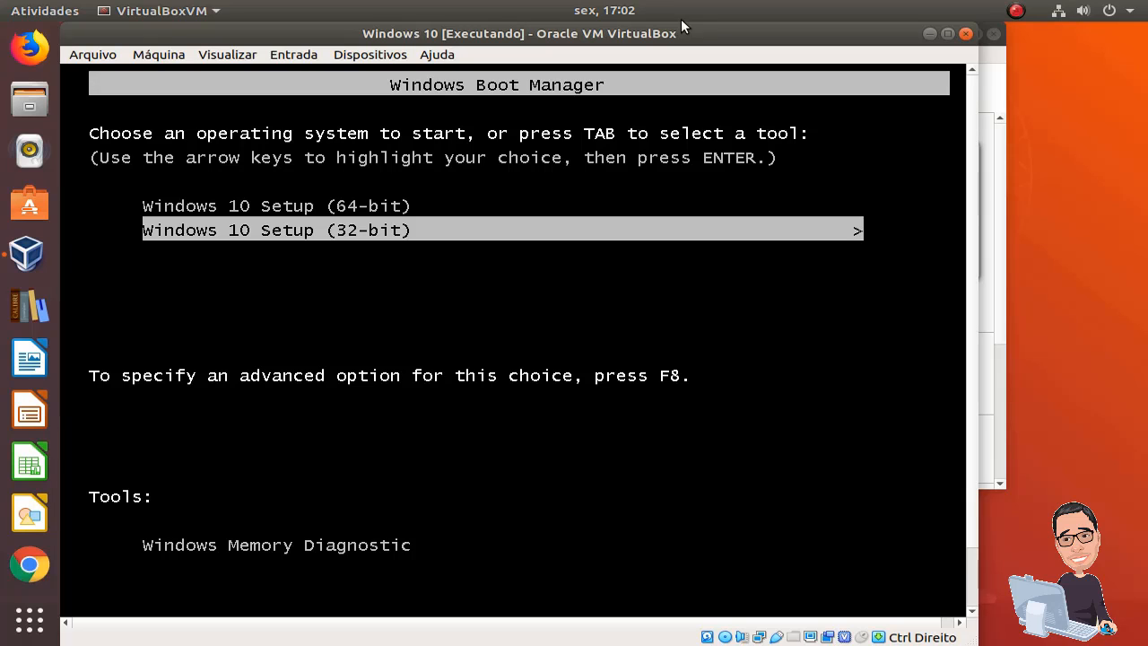
{"action": "key", "text": "Up"}
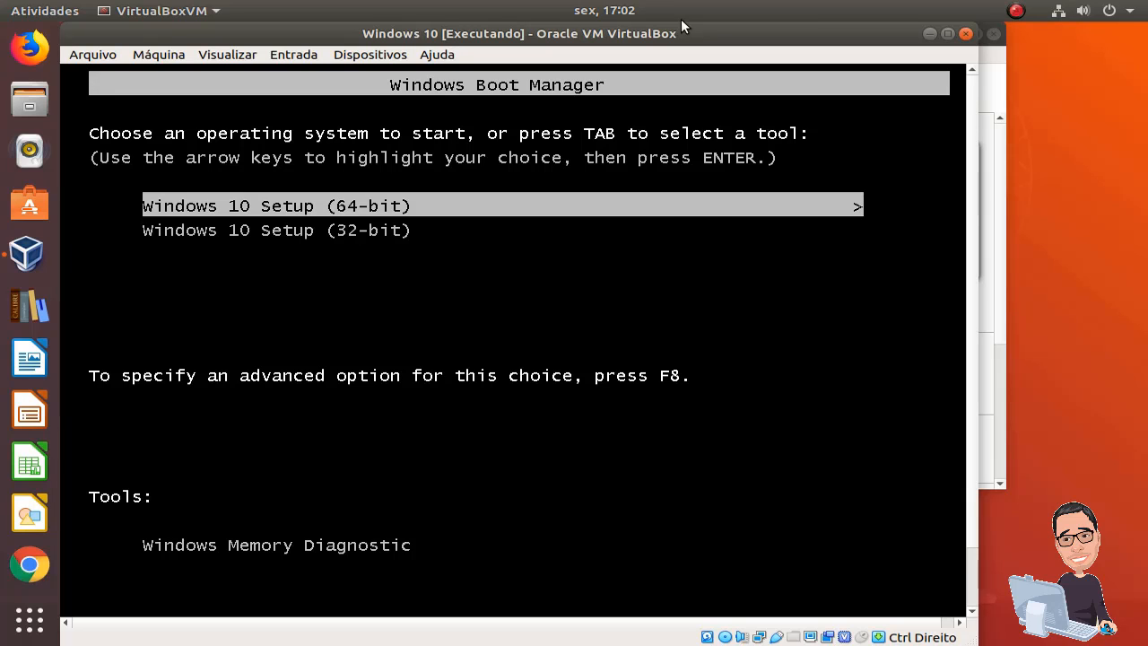
{"action": "key", "text": "Return"}
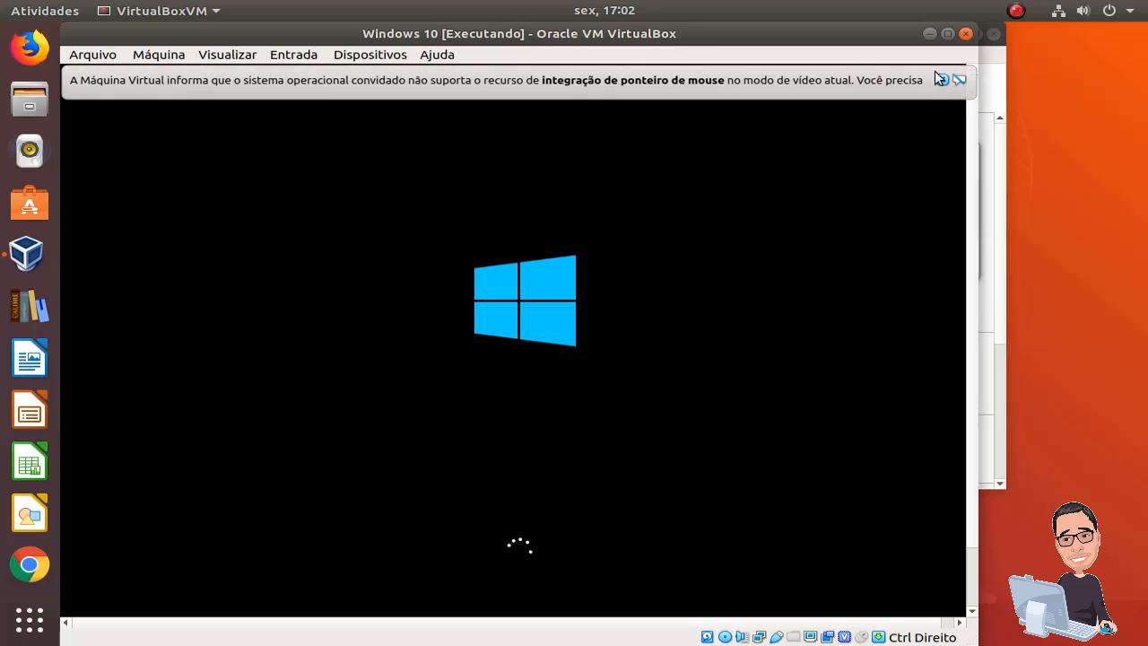
Dismiss the mouse pointer integration notice and maximize the virtual machine window
{"action": "left_click", "coordinate": [943, 79]}
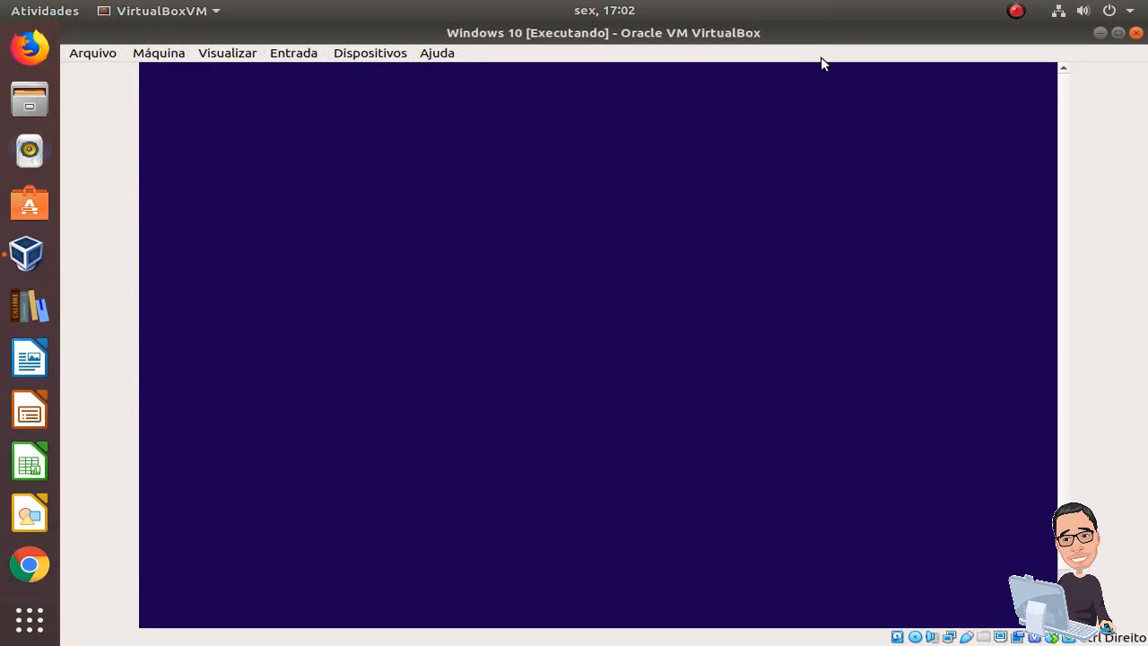
{"action": "left_click", "coordinate": [1119, 33]}
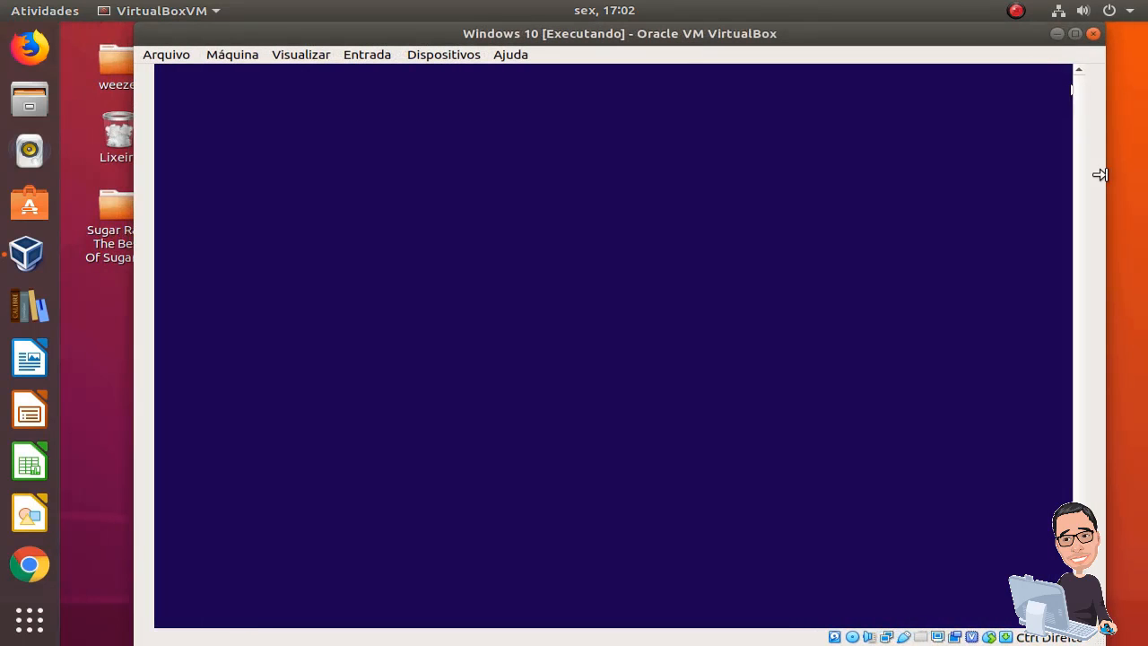
{"action": "left_click", "coordinate": [1075, 32]}
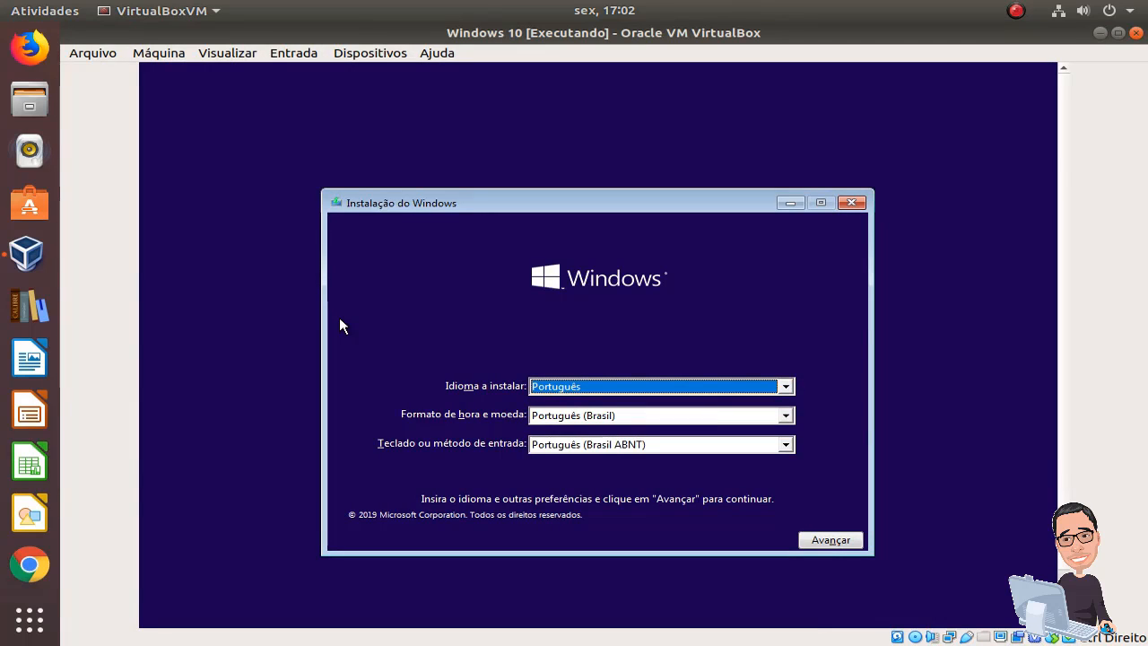
Set the keyboard or input method to Português (Brasil ABNT2) and continue with the other regional defaults
{"action": "left_click", "coordinate": [786, 445]}
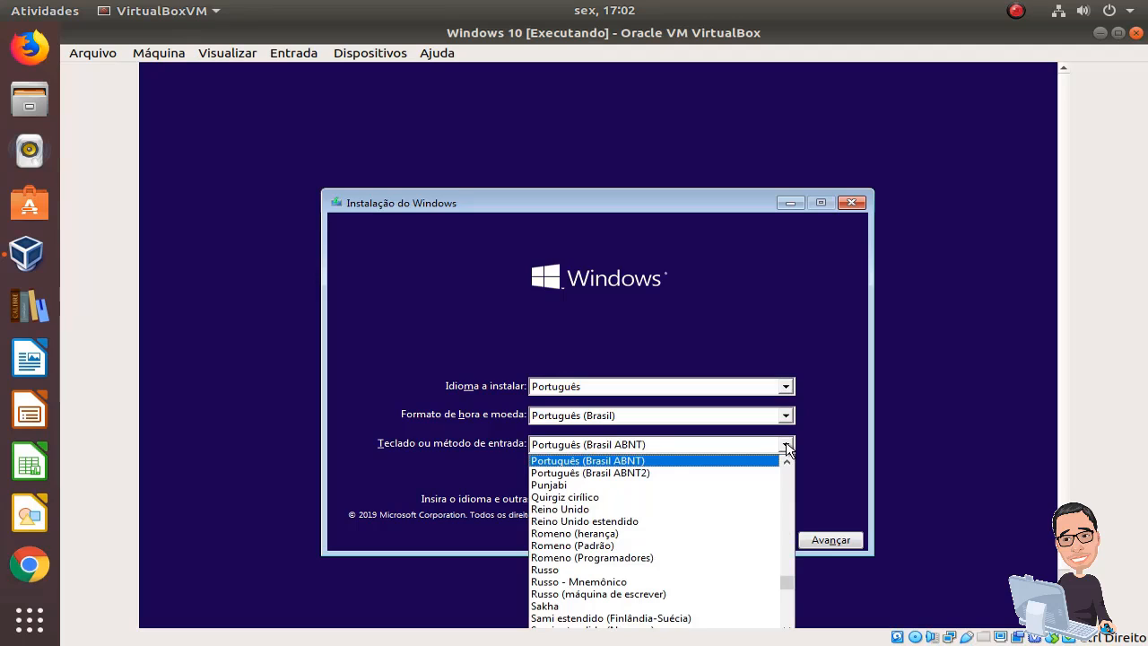
{"action": "left_click", "coordinate": [641, 474]}
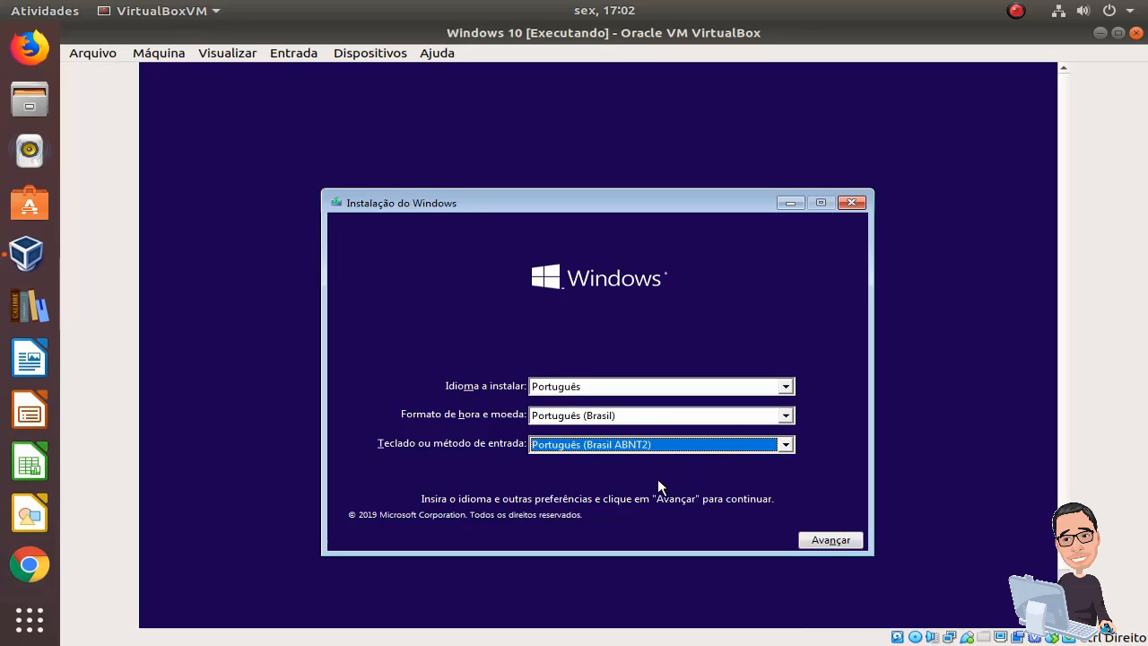
{"action": "left_click", "coordinate": [830, 542]}
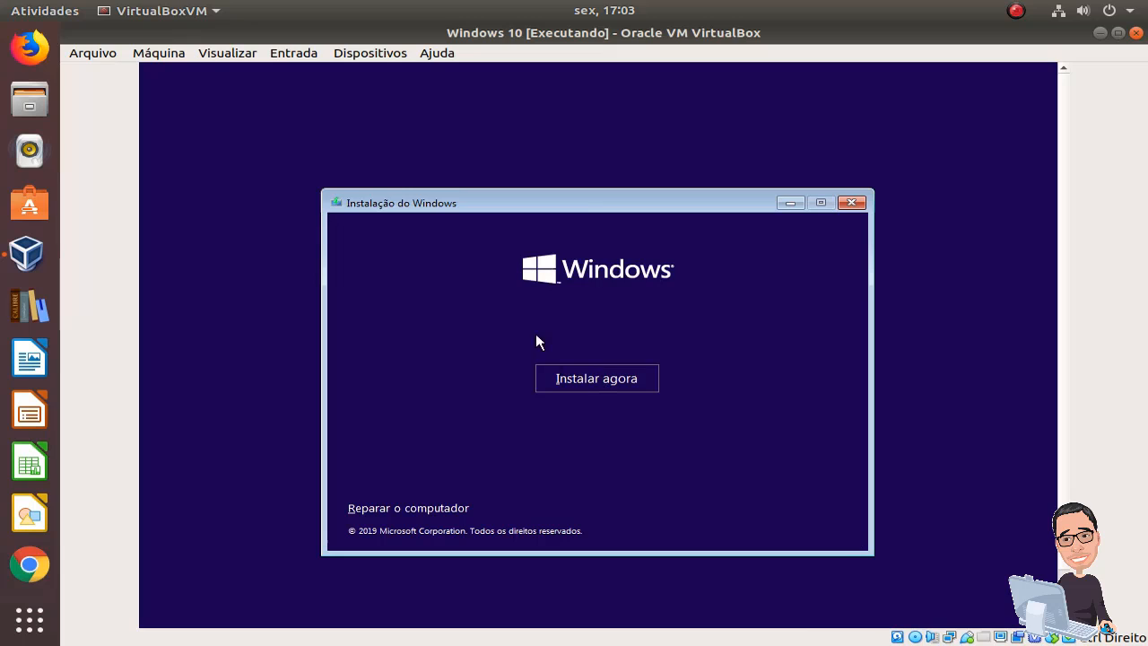
Start the Windows installation and continue without a product key
{"action": "left_click_drag", "start_coordinate": [582, 201], "coordinate": [583, 138]}
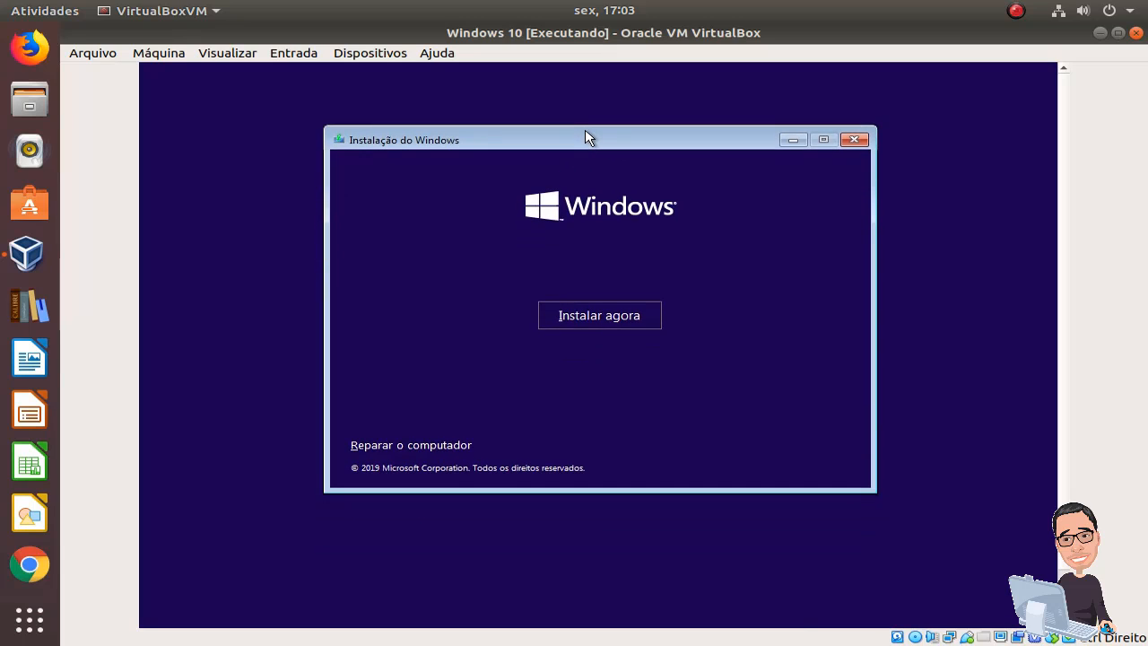
{"action": "left_click", "coordinate": [592, 316]}
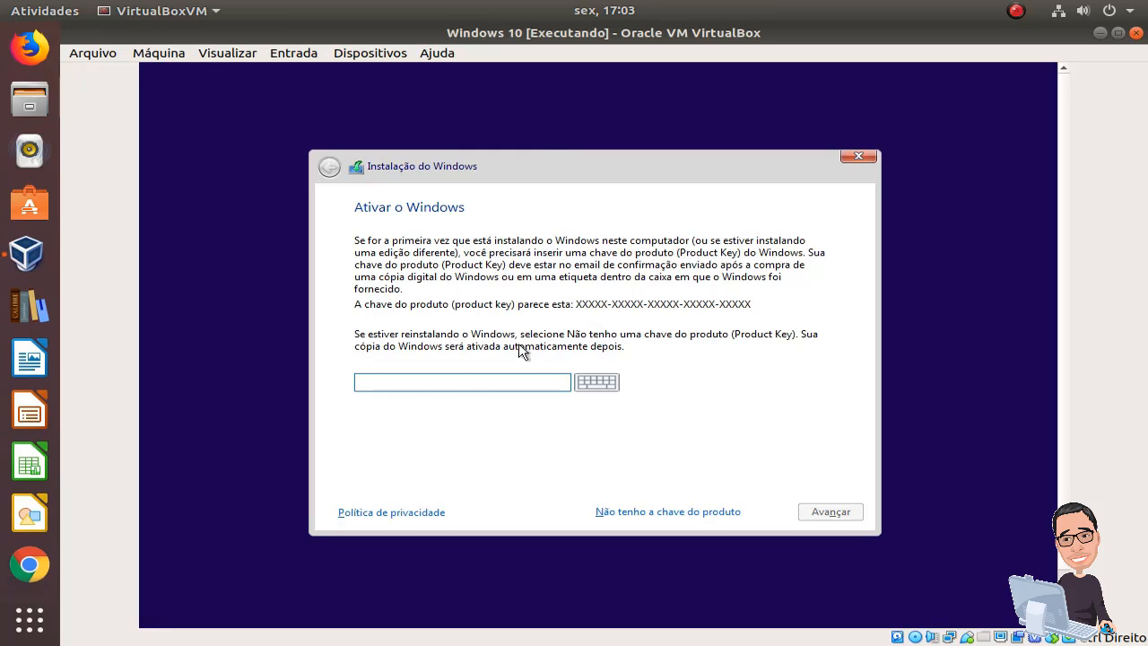
{"action": "left_click", "coordinate": [670, 515]}
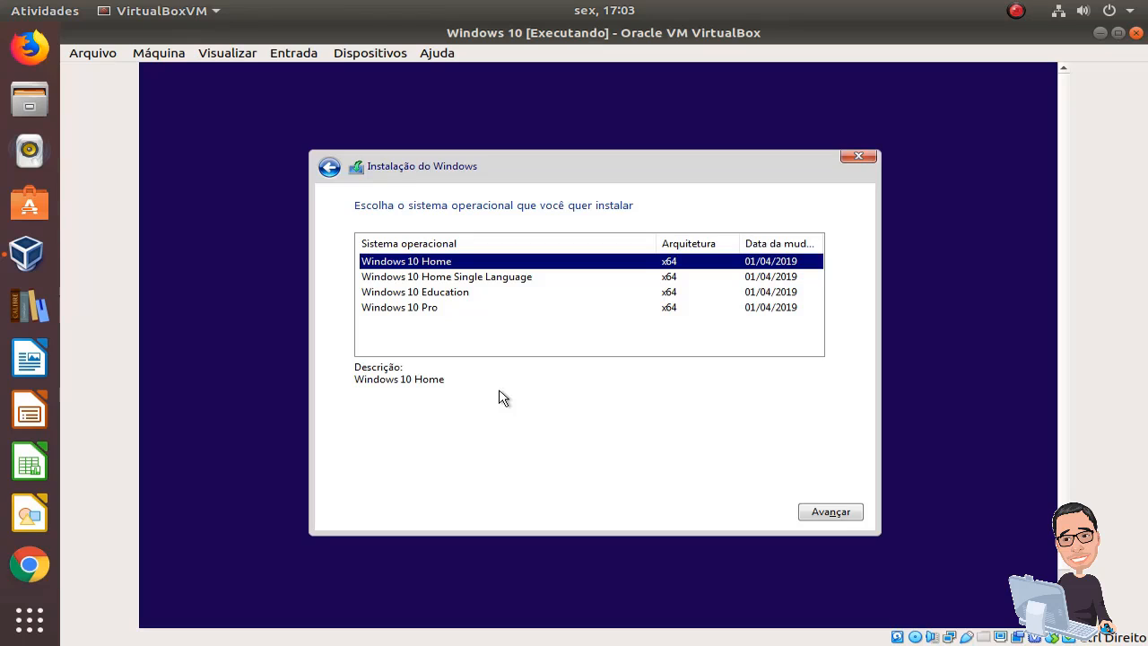
Choose Windows 10 Home Single Language as the edition to install and continue
{"action": "key", "text": "Down"}
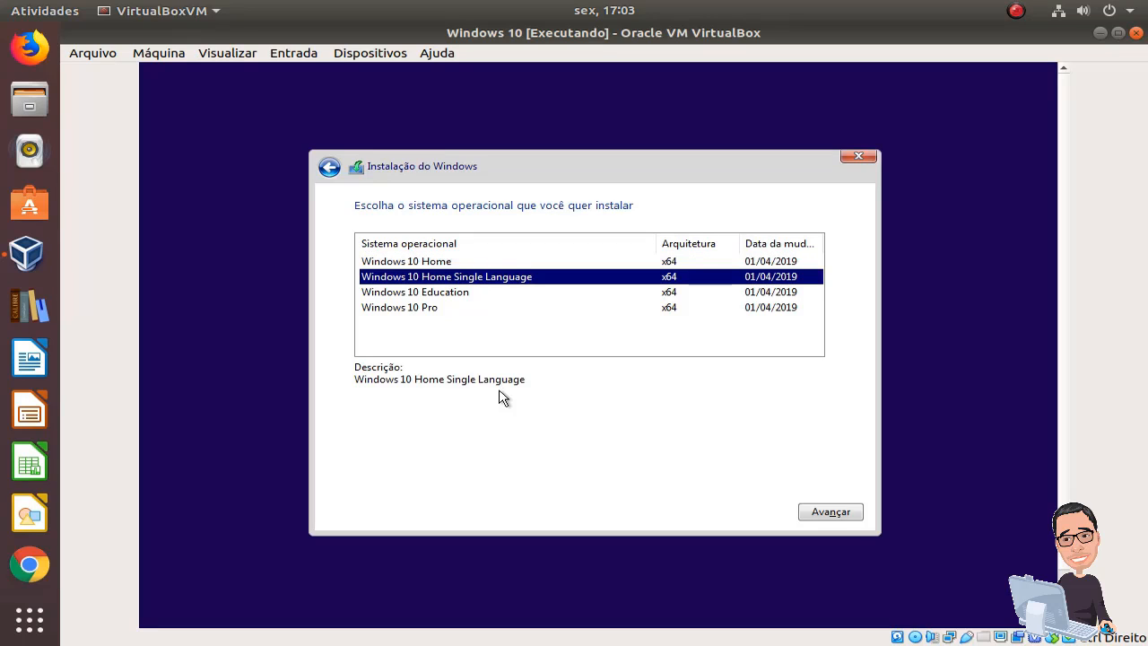
{"action": "key", "text": "Down"}
{"action": "key", "text": "Down"}
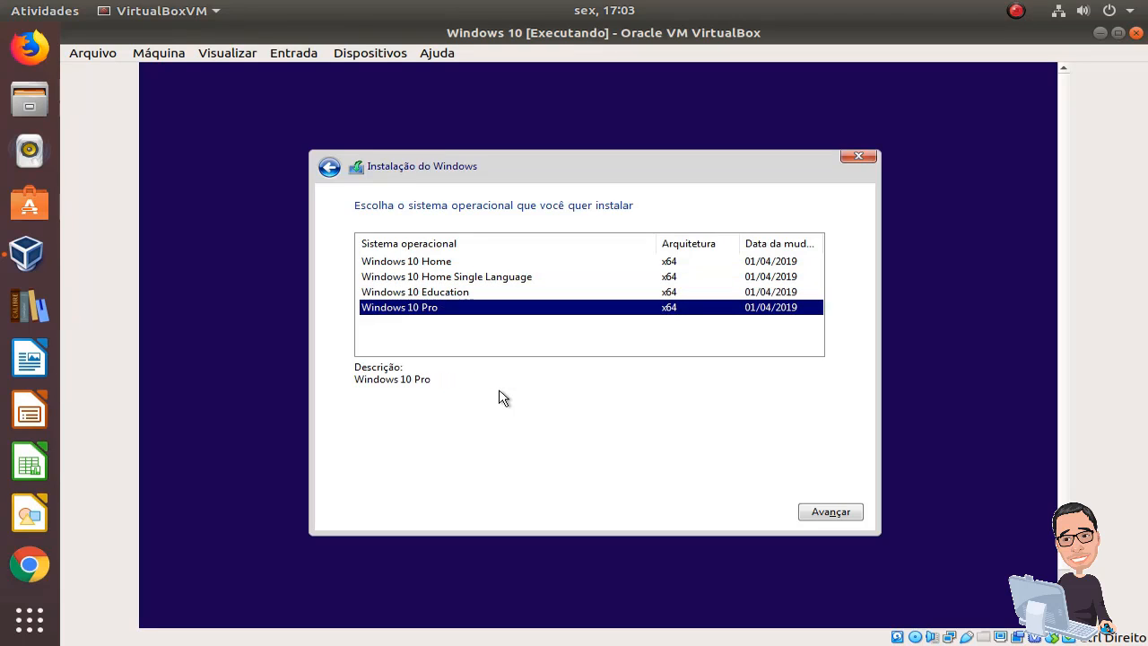
{"action": "key", "text": "Up"}
{"action": "key", "text": "Up"}
{"action": "key", "text": "Up"}
{"action": "key", "text": "Down"}
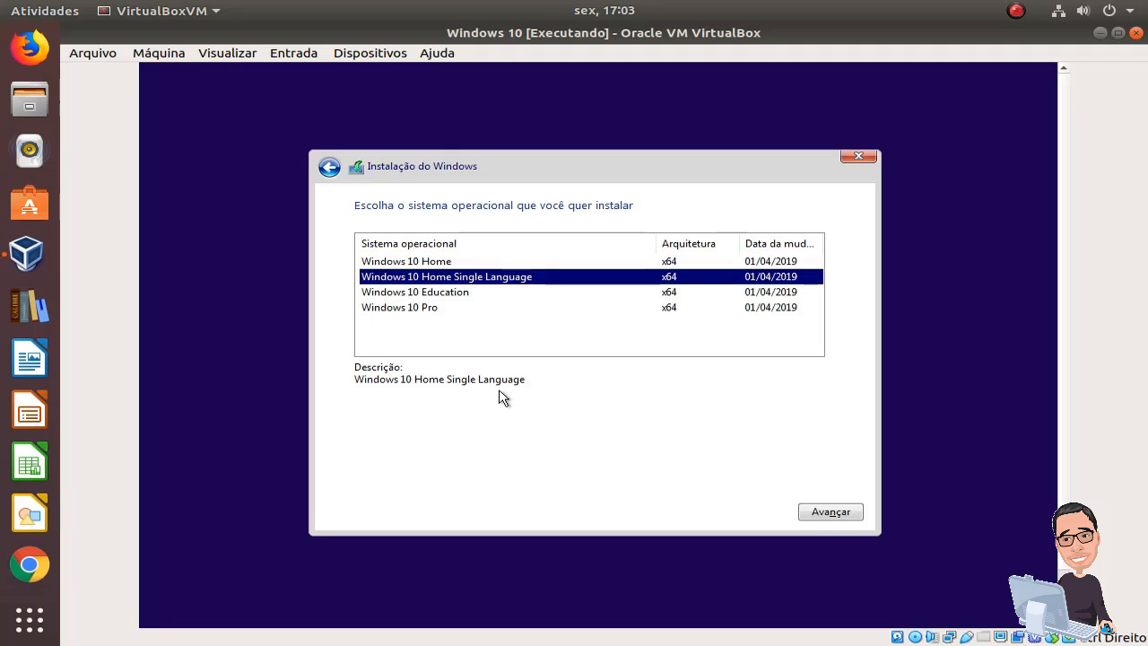
{"action": "key", "text": "Up"}
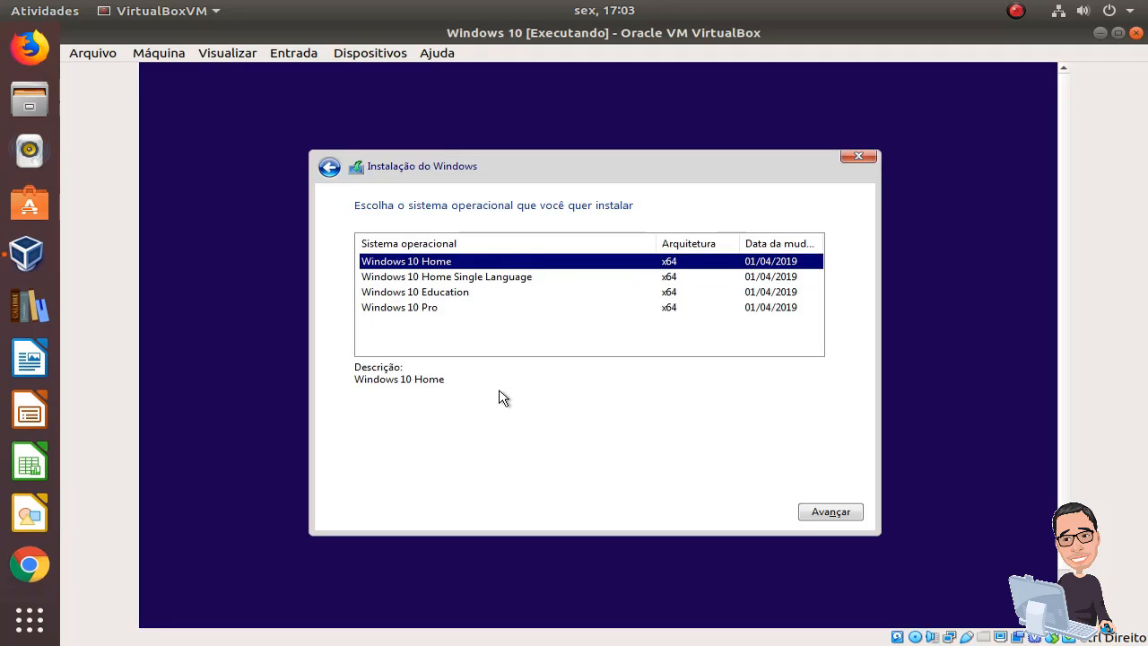
{"action": "key", "text": "Down"}
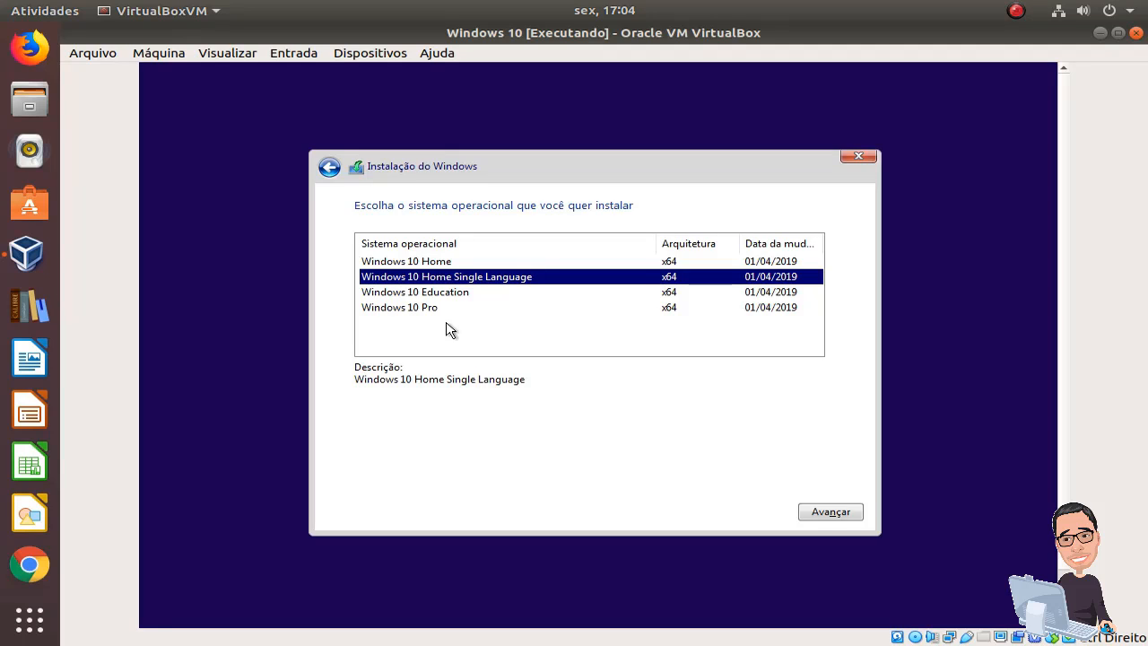
{"action": "key", "text": "Down"}
{"action": "key", "text": "Down"}
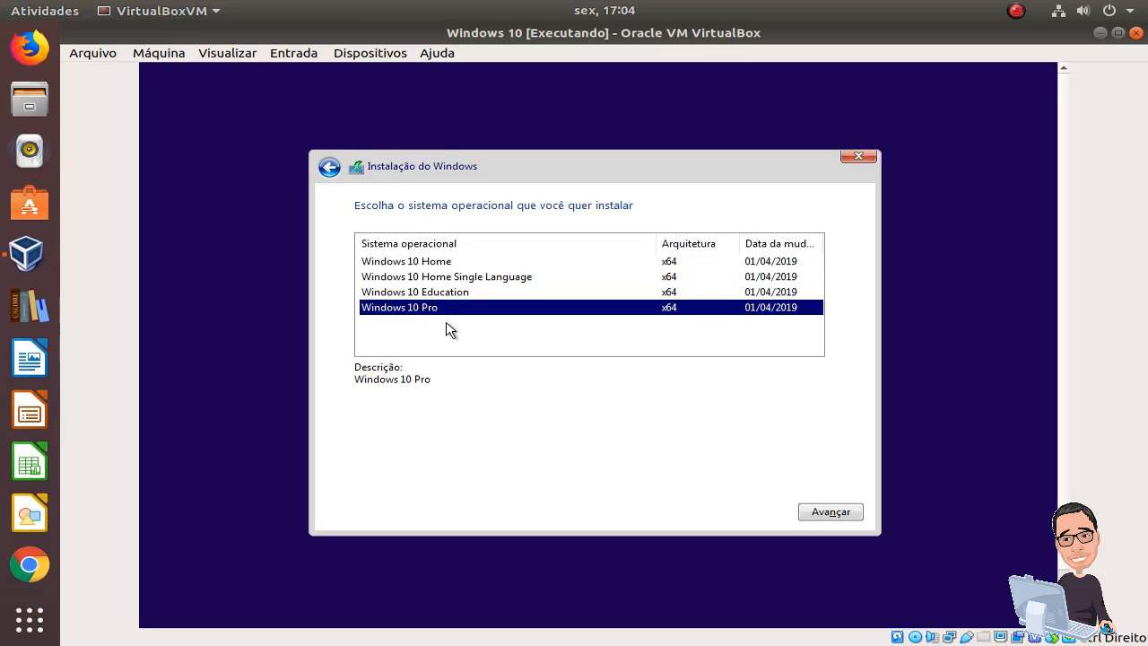
{"action": "key", "text": "Up"}
{"action": "key", "text": "Up"}
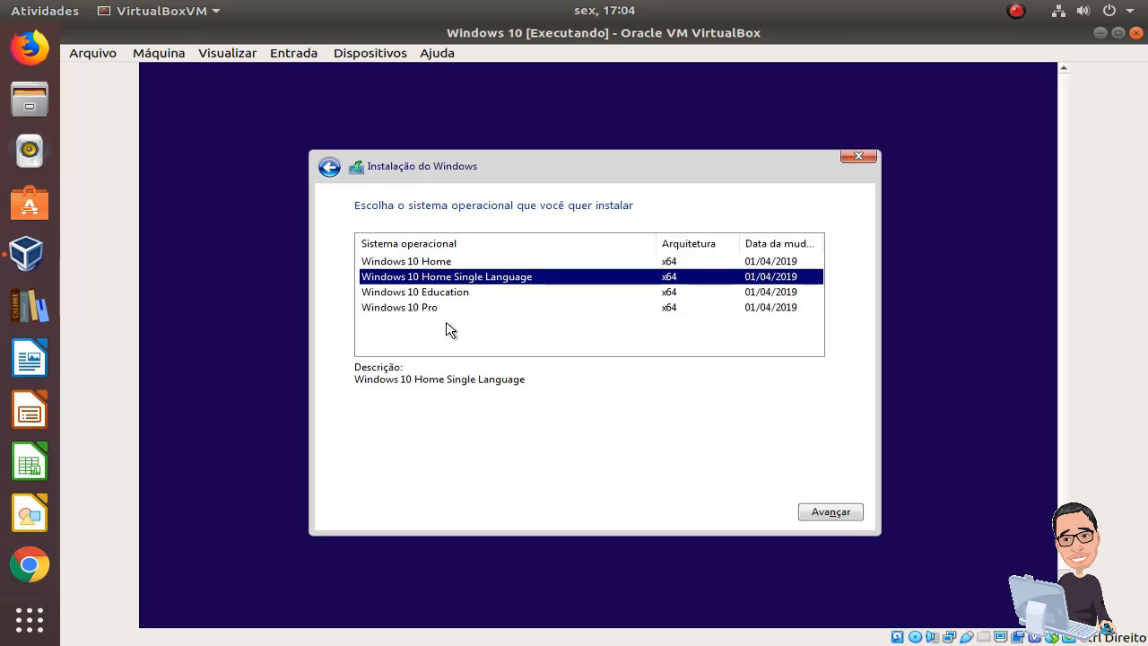
{"action": "left_click", "coordinate": [828, 513]}
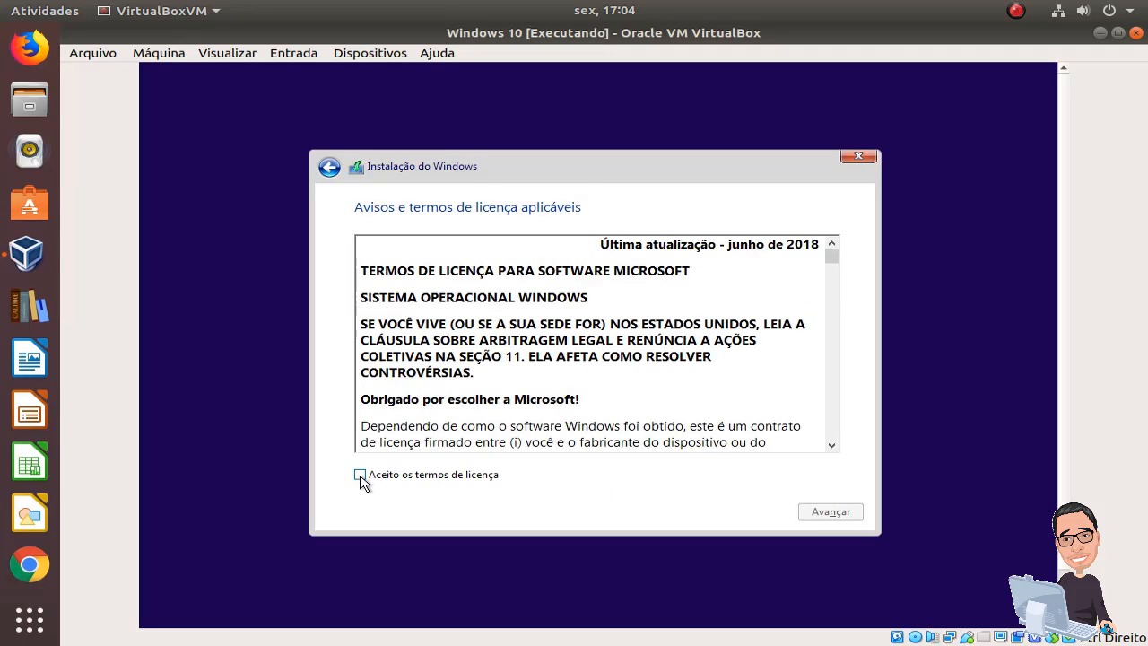
Accept the license terms and choose the custom installation of Windows only
{"action": "left_click", "coordinate": [360, 475]}
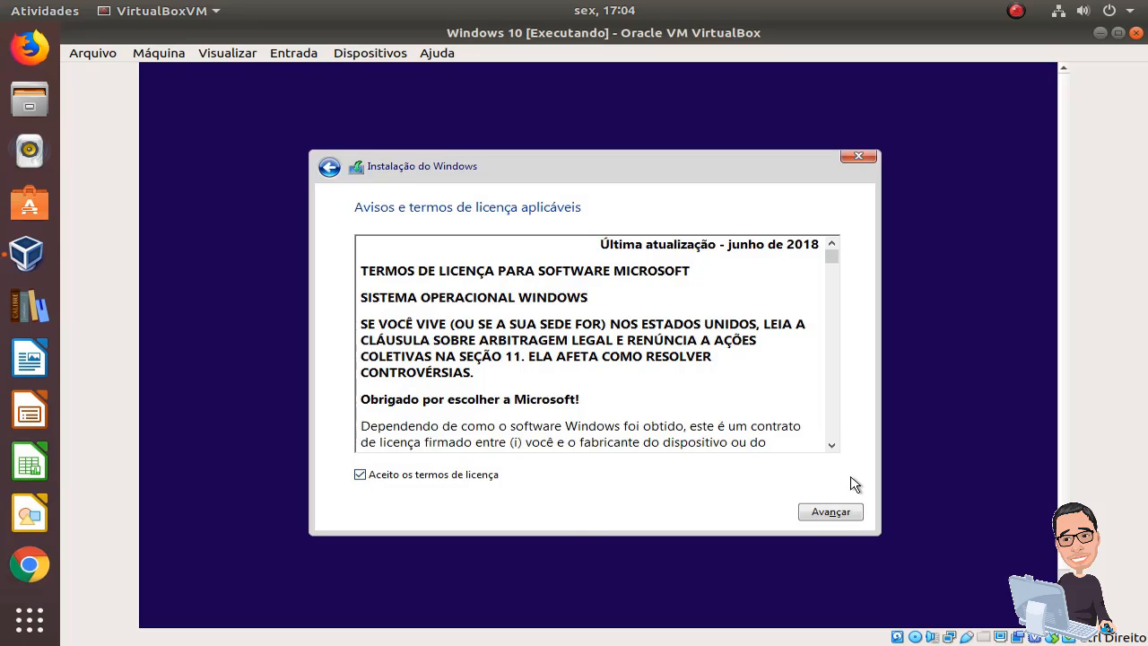
{"action": "left_click", "coordinate": [831, 512]}
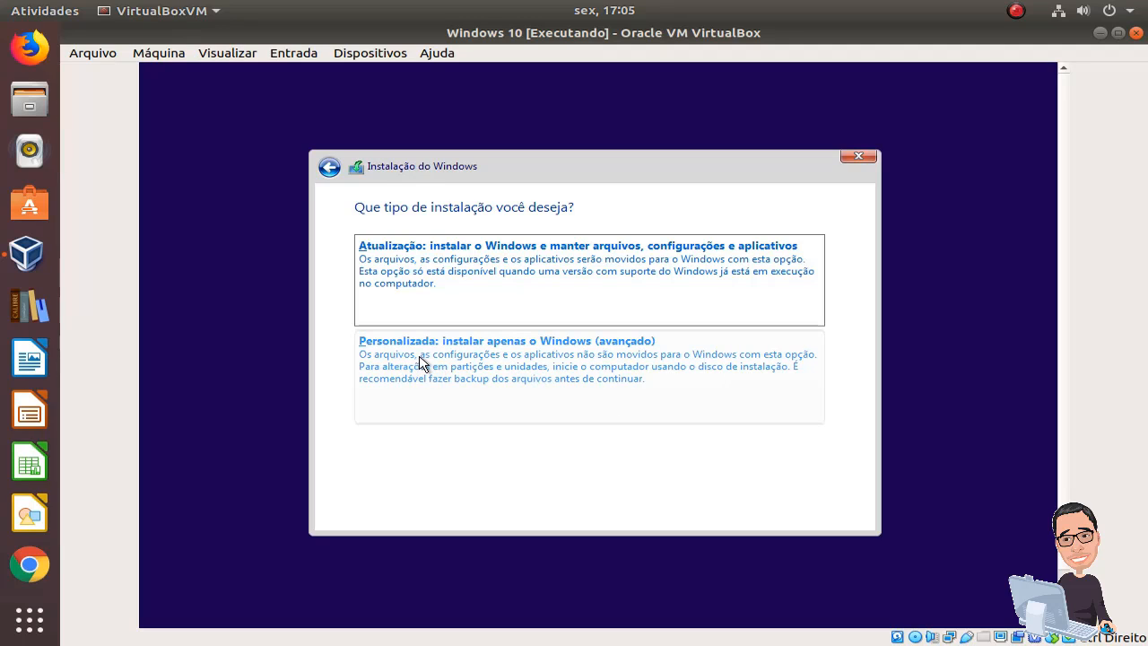
{"action": "left_click", "coordinate": [567, 372]}
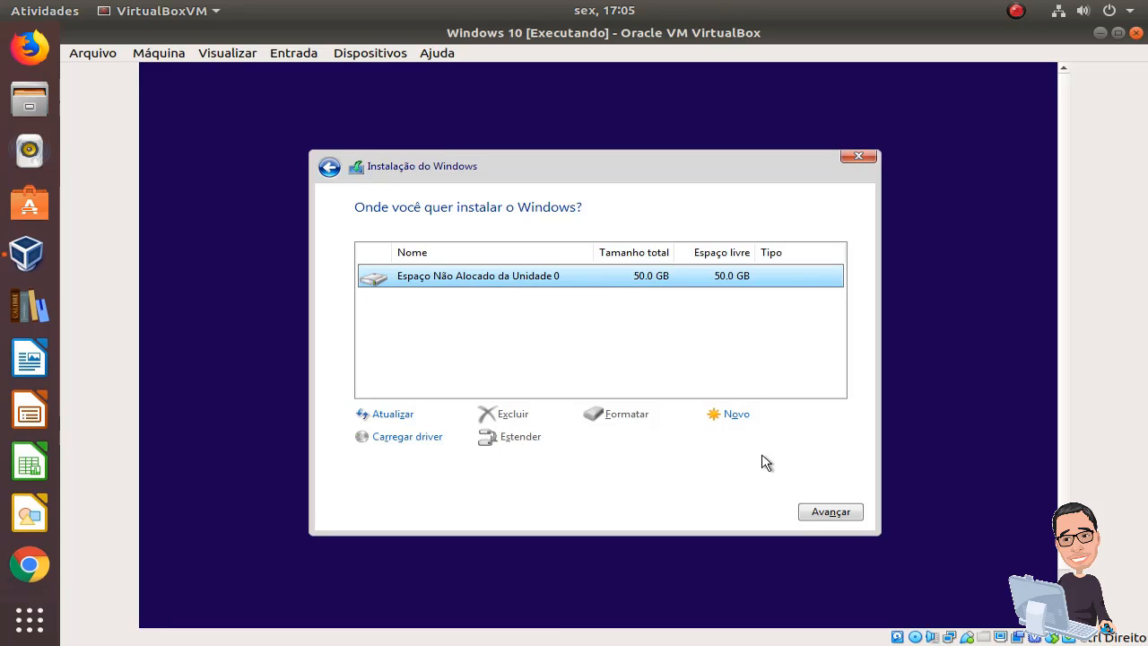
Create a 25000 MB partition in the unallocated space of drive 0, allowing the additional system partitions
{"action": "left_click", "coordinate": [734, 417]}
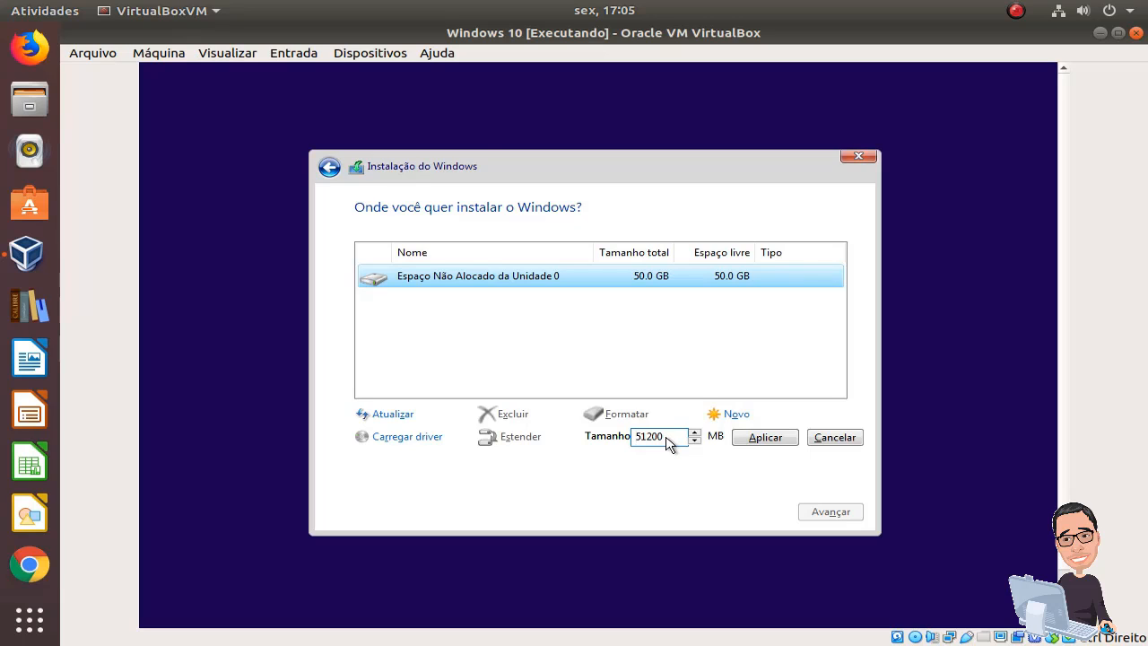
{"action": "left_click_drag", "start_coordinate": [666, 438], "coordinate": [627, 446]}
{"action": "type", "text": "2500"}
{"action": "type", "text": "0"}
{"action": "left_click", "coordinate": [761, 439]}
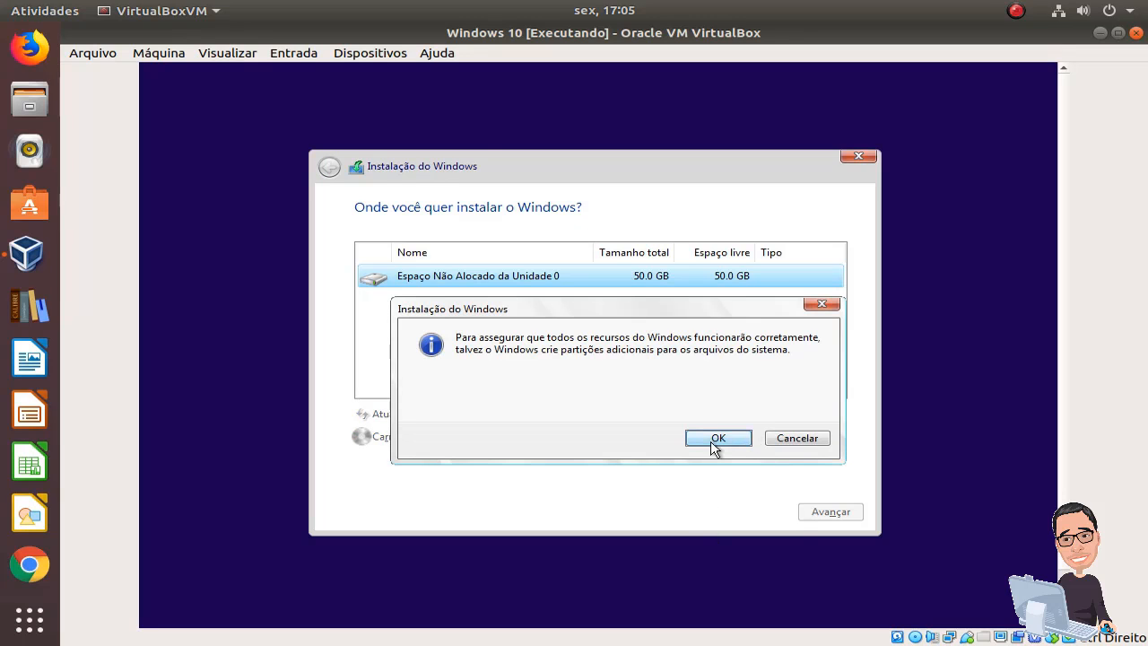
{"action": "left_click", "coordinate": [713, 439]}
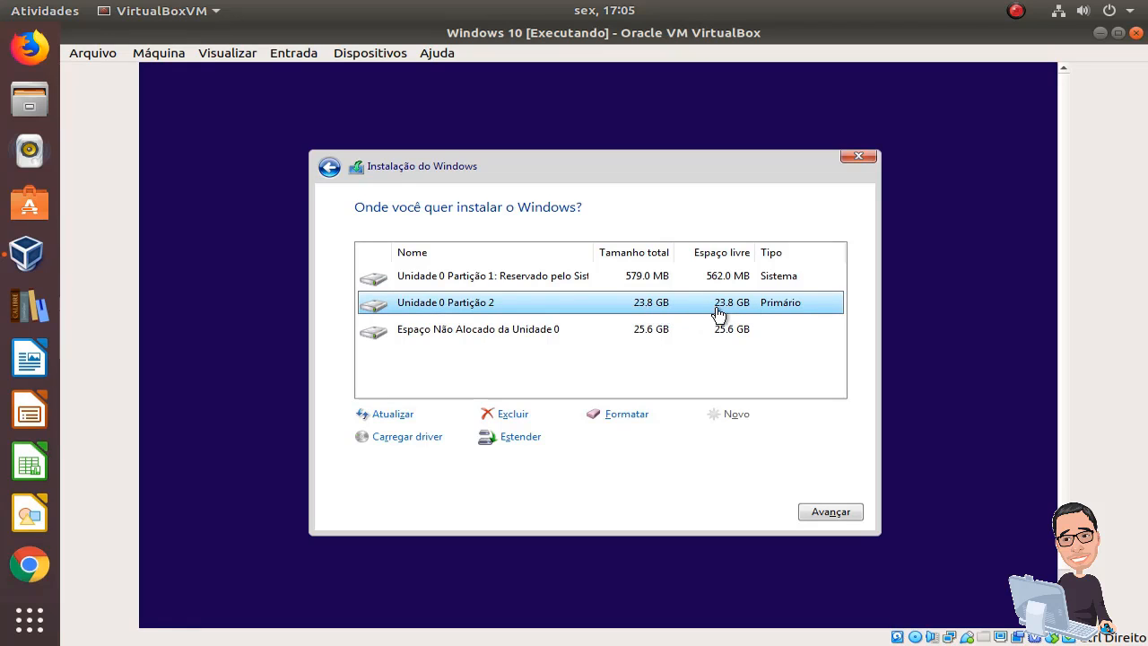
Create another partition from all 26199 MB of remaining unallocated space, and select Partition 2 of drive 0 as the install target
{"action": "left_click", "coordinate": [534, 336]}
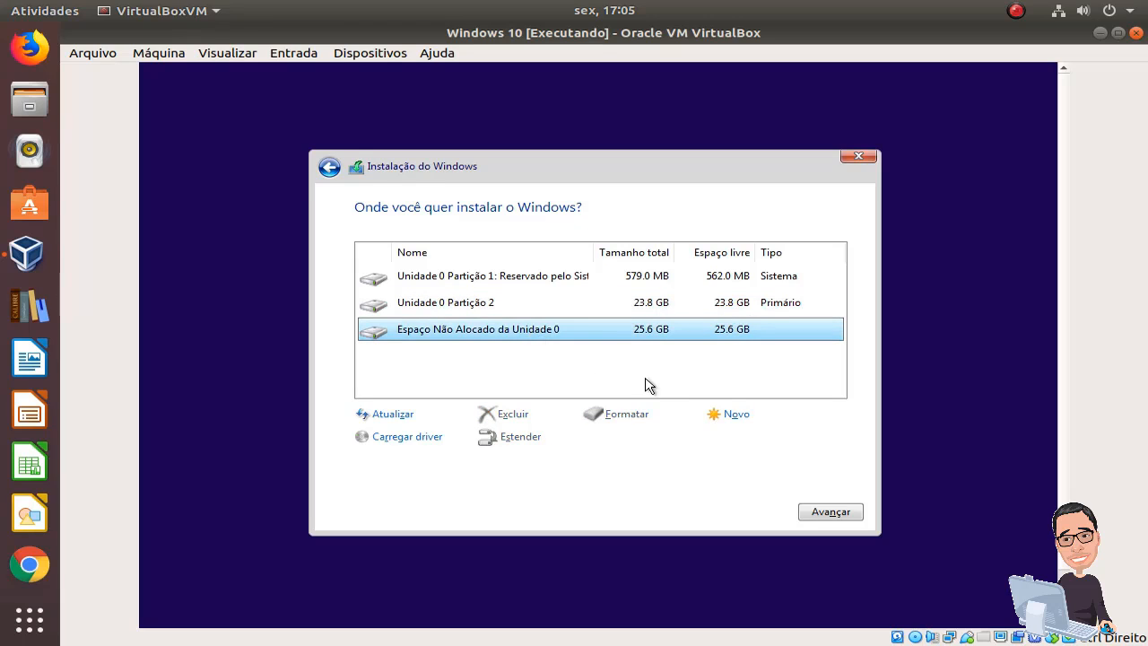
{"action": "left_click", "coordinate": [737, 417]}
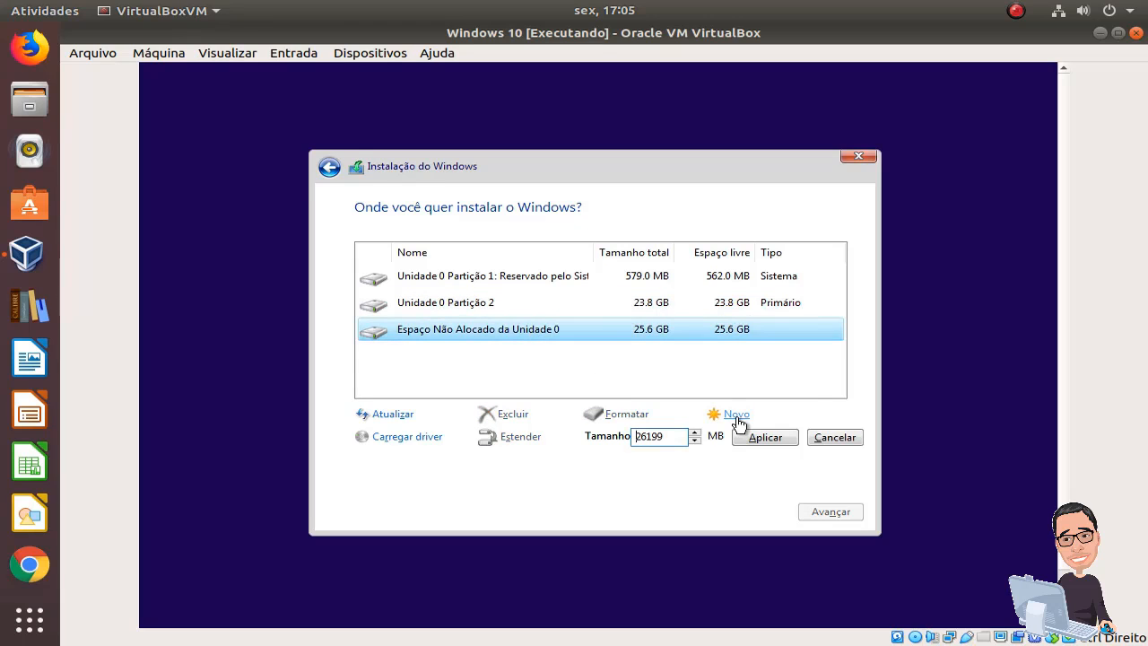
{"action": "left_click", "coordinate": [777, 445]}
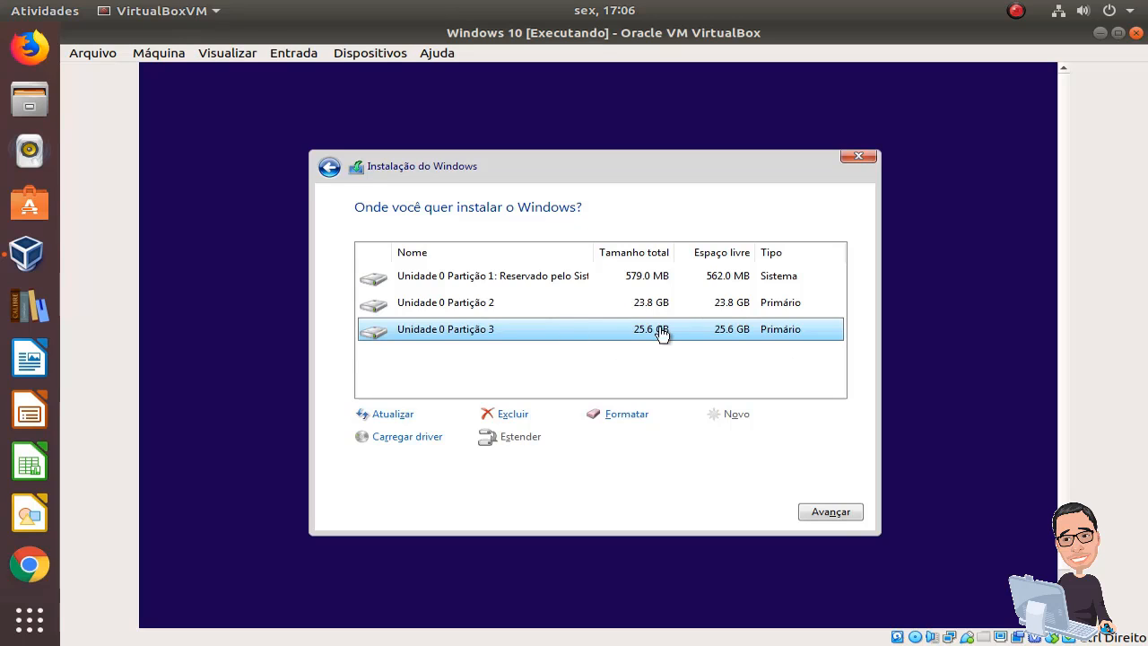
{"action": "left_click", "coordinate": [527, 306]}
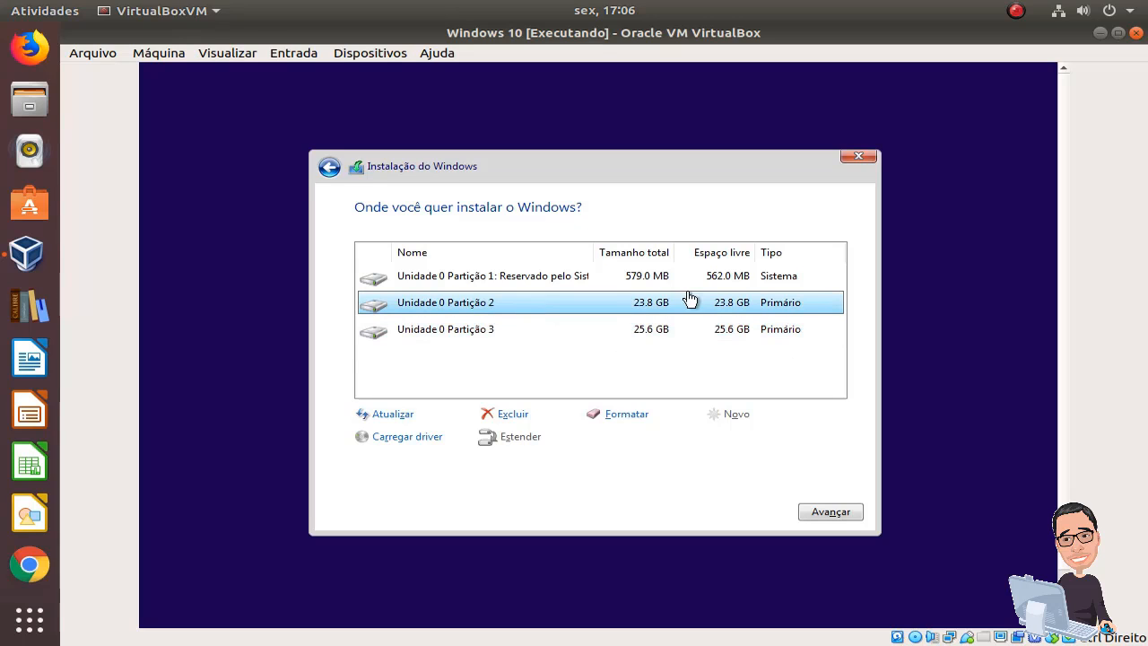
Format Partition 2 and Partition 3 of drive 0, accepting the loss of their stored data
{"action": "left_click", "coordinate": [705, 333]}
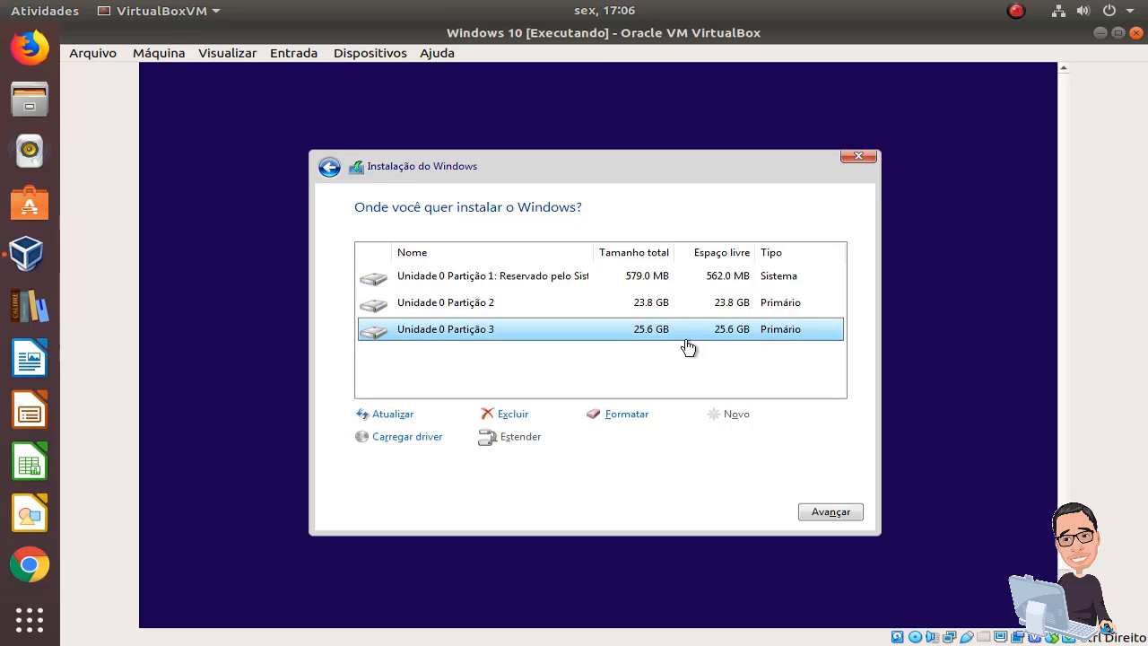
{"action": "left_click", "coordinate": [553, 307]}
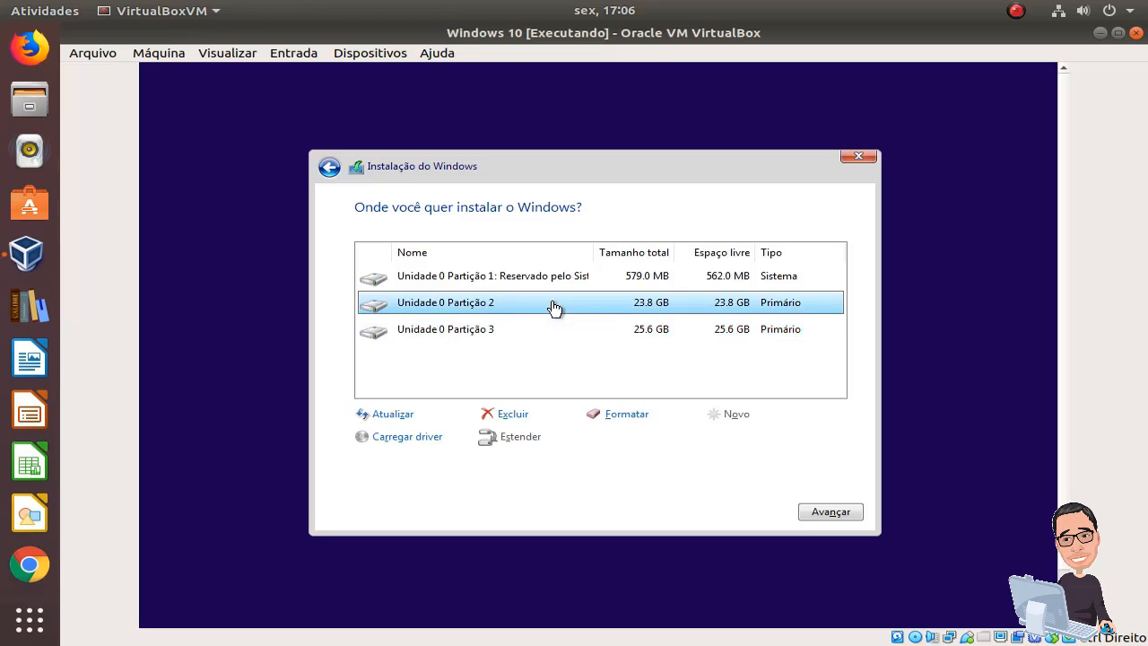
{"action": "left_click", "coordinate": [628, 415]}
{"action": "left_click", "coordinate": [716, 441]}
{"action": "left_click", "coordinate": [460, 336]}
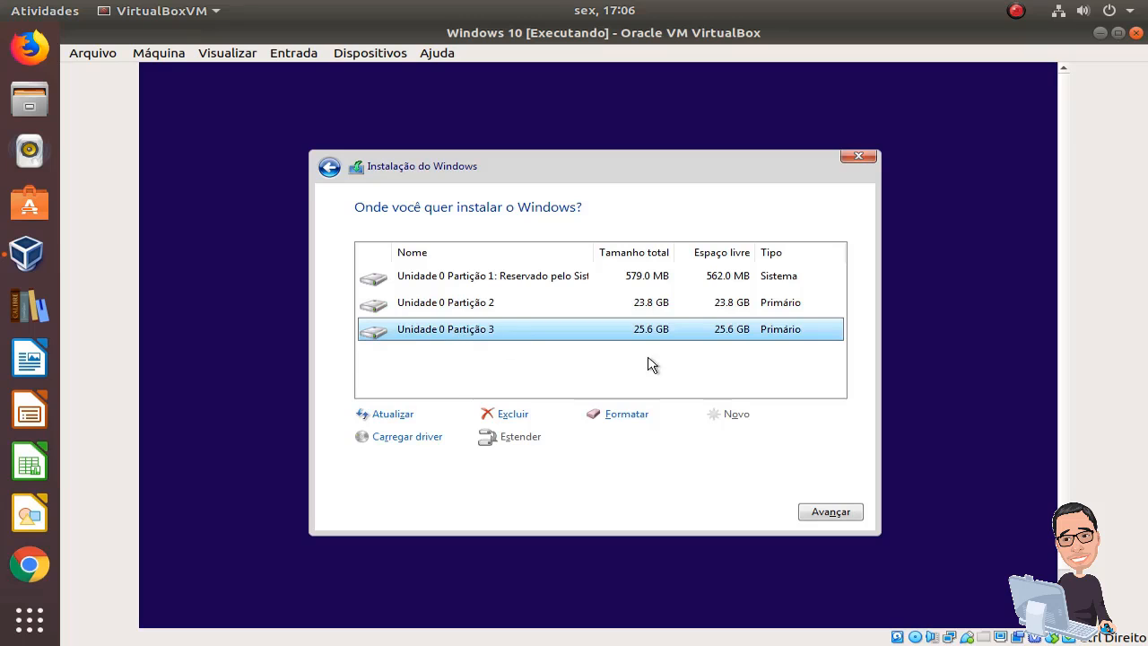
{"action": "left_click", "coordinate": [627, 417]}
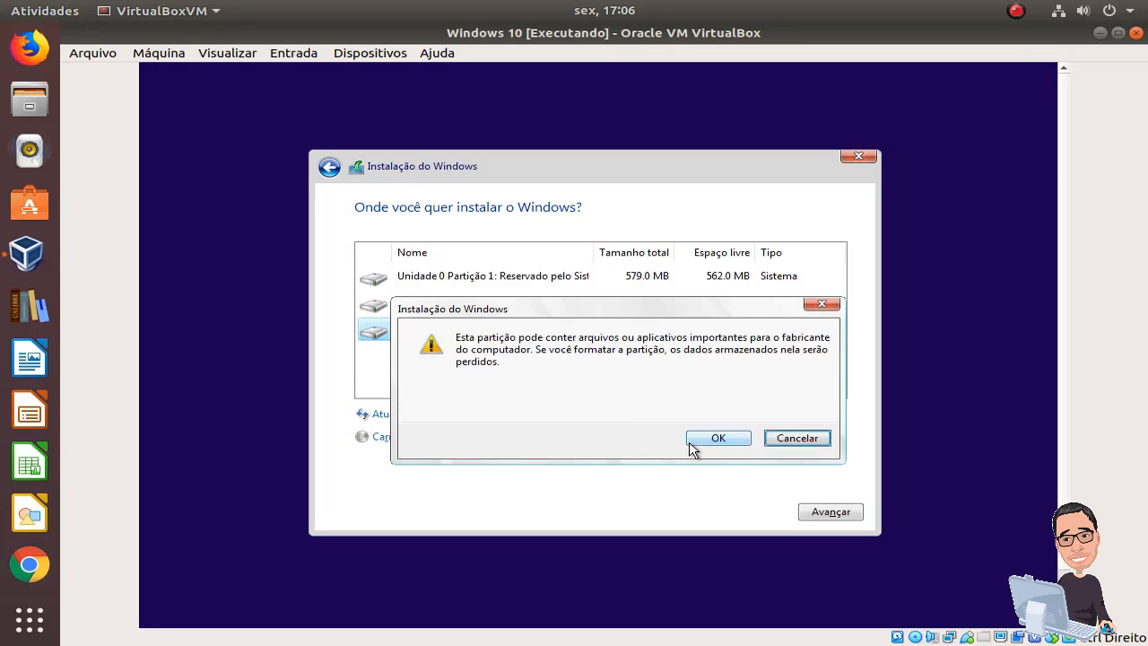
{"action": "left_click", "coordinate": [718, 439]}
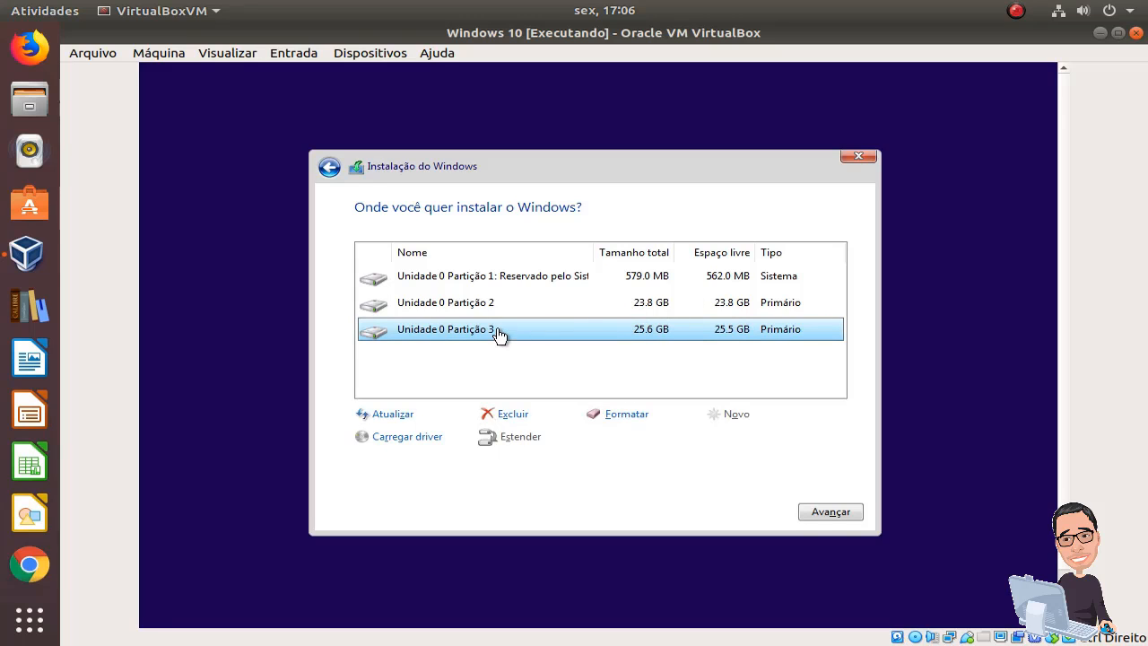
Choose Partition 2 of drive 0 as the install target and start the Windows installation
{"action": "left_click", "coordinate": [498, 276]}
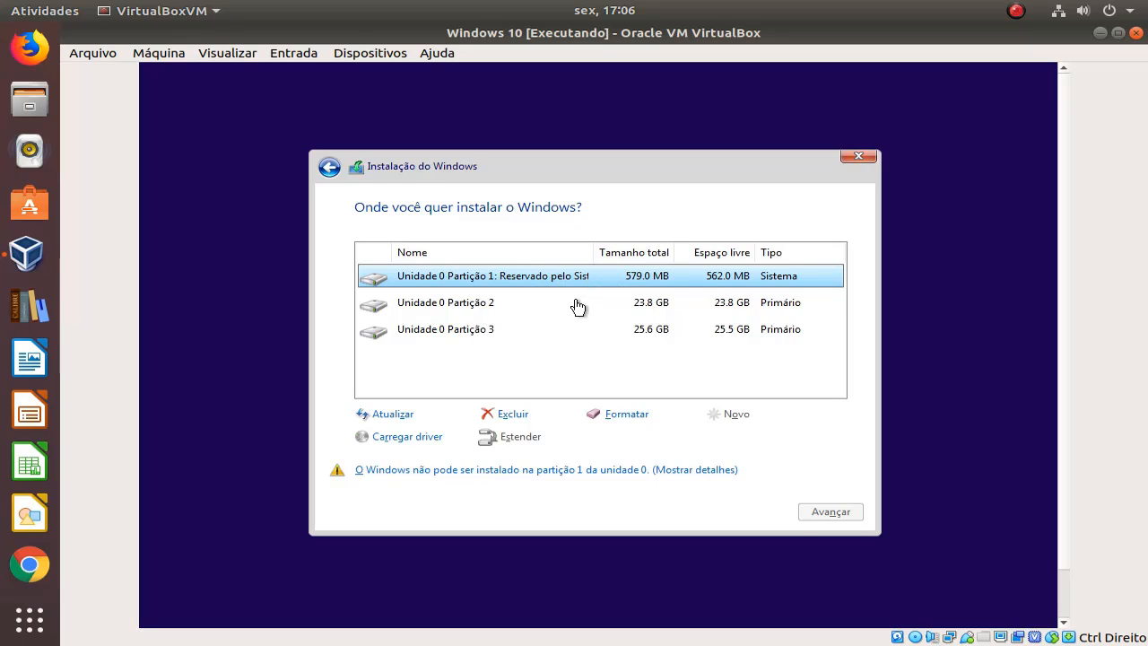
{"action": "left_click", "coordinate": [451, 305]}
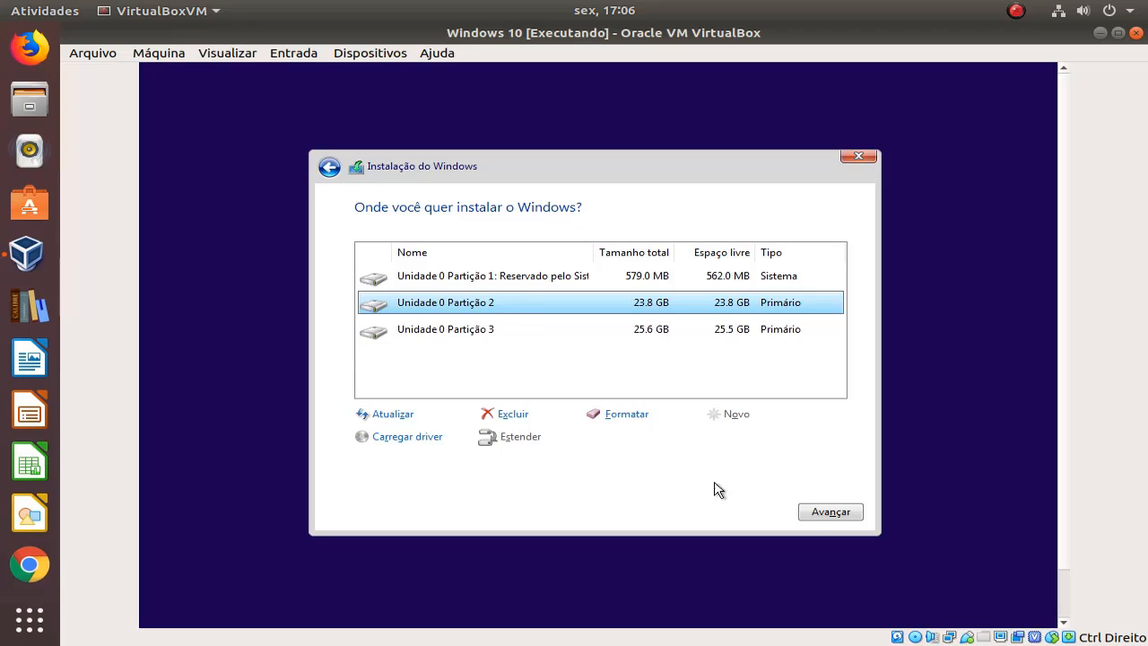
{"action": "left_click", "coordinate": [841, 519]}
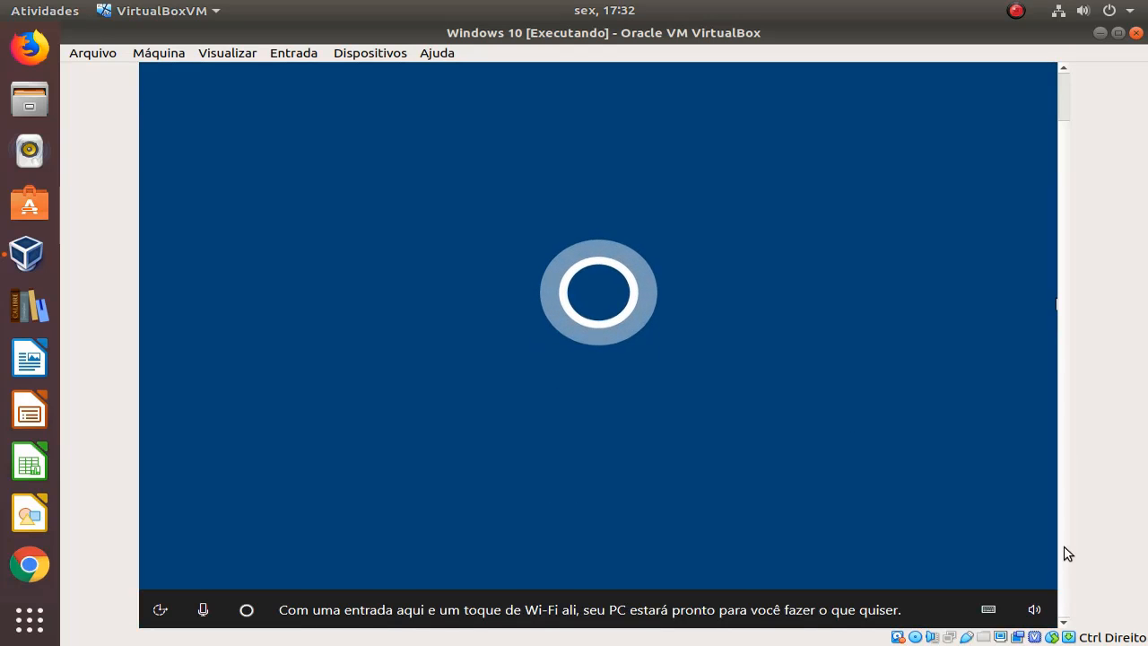
Turn off Cortana's voice mode and confirm Brasil as the region
{"action": "left_click", "coordinate": [200, 608]}
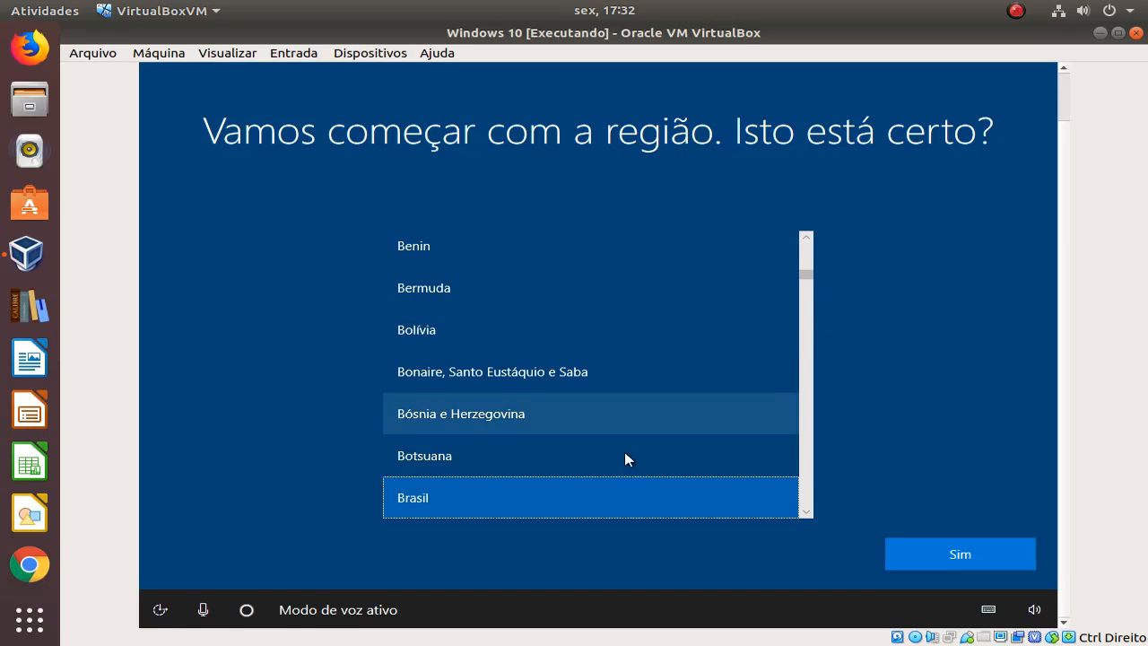
{"action": "left_click", "coordinate": [203, 610]}
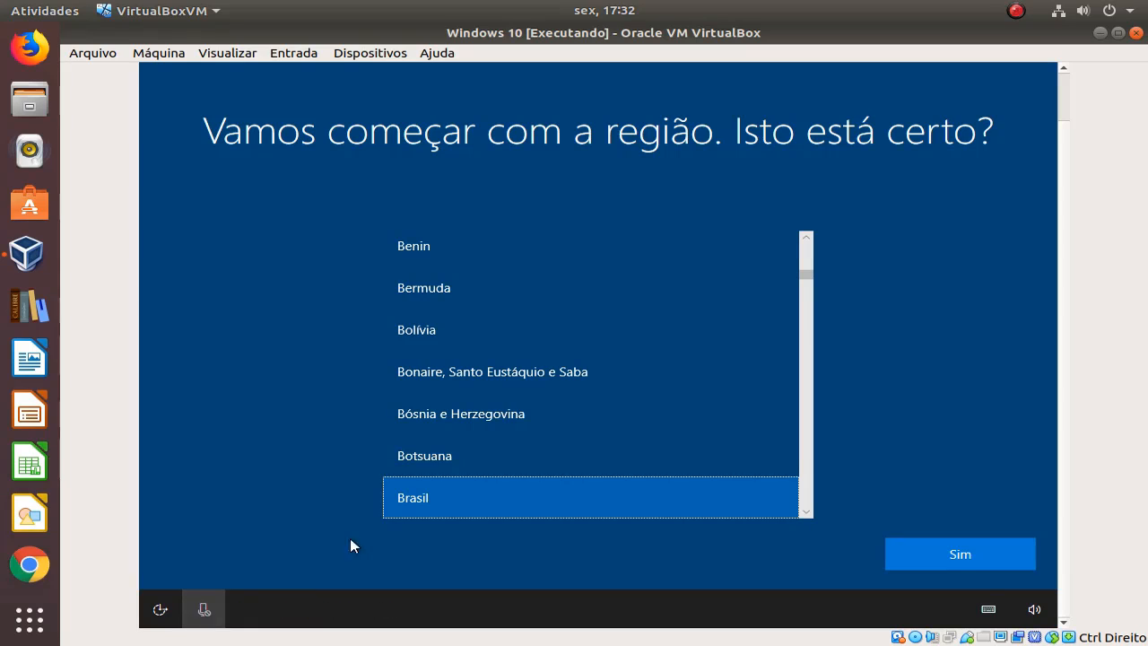
{"action": "left_click", "coordinate": [806, 513]}
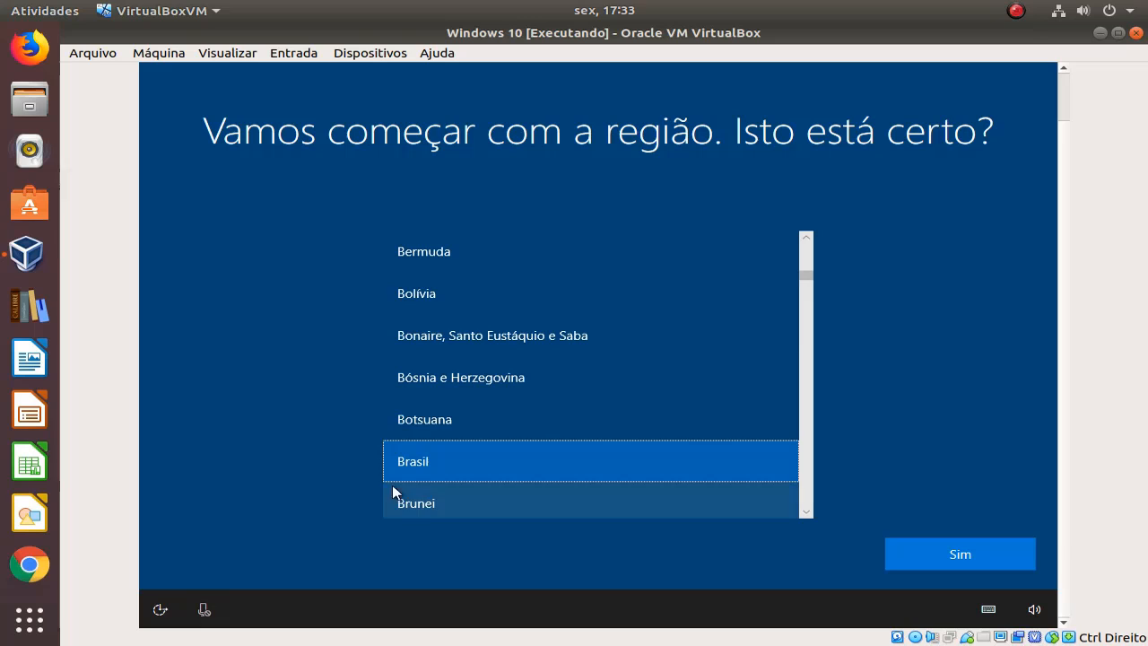
{"action": "left_click", "coordinate": [969, 553]}
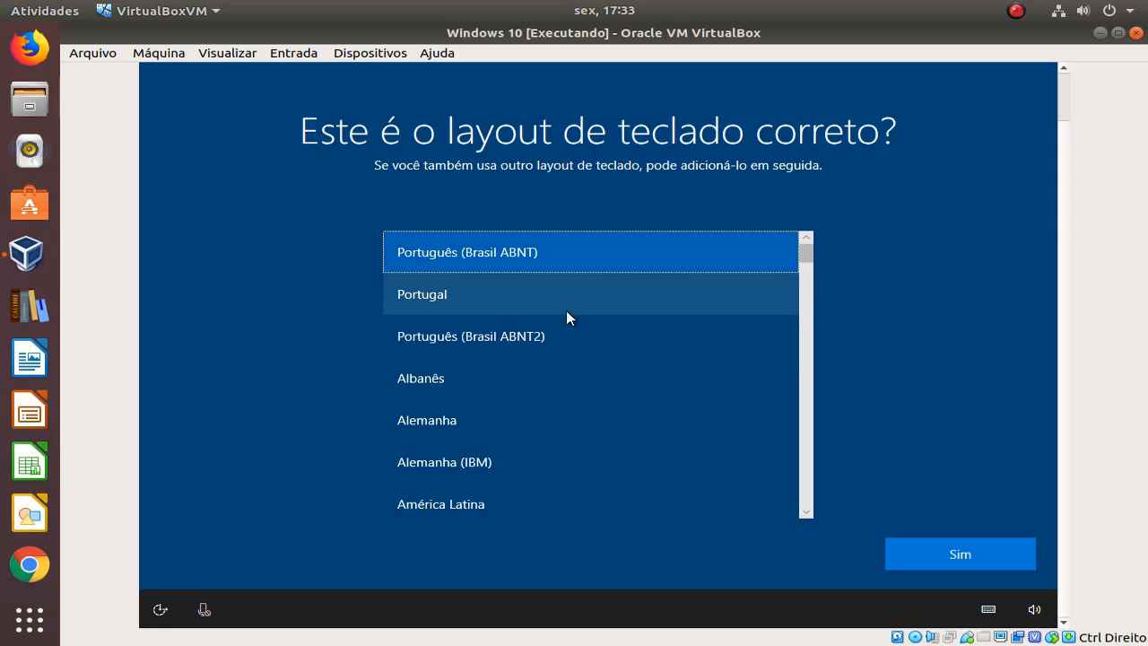
Set the keyboard layout to Português (Brasil ABNT2) and skip adding a second layout
{"action": "left_click", "coordinate": [491, 334]}
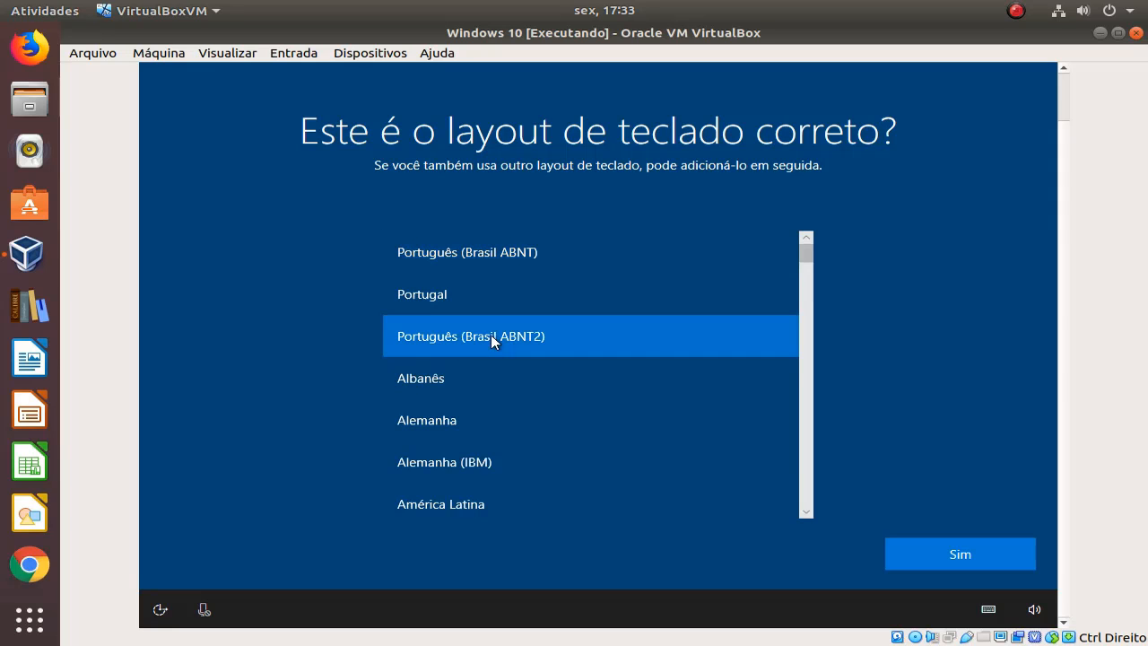
{"action": "left_click", "coordinate": [964, 552]}
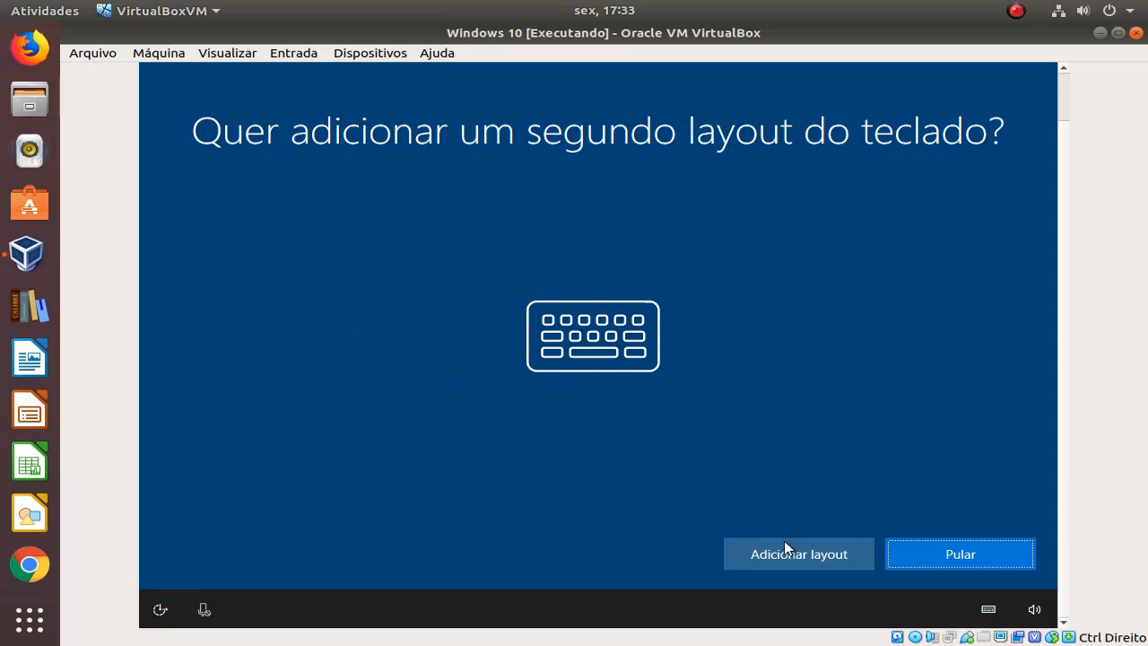
{"action": "left_click", "coordinate": [982, 562]}
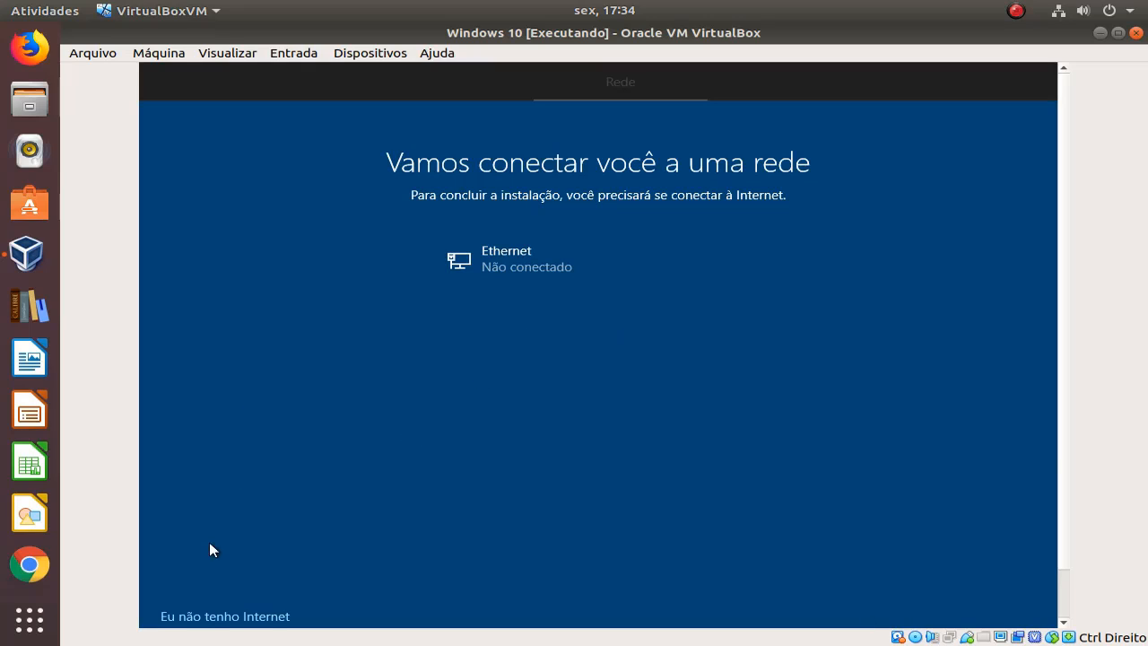
Continue without Internet using the limited setup, and create the local user "casa" with no password
{"action": "left_click", "coordinate": [205, 617]}
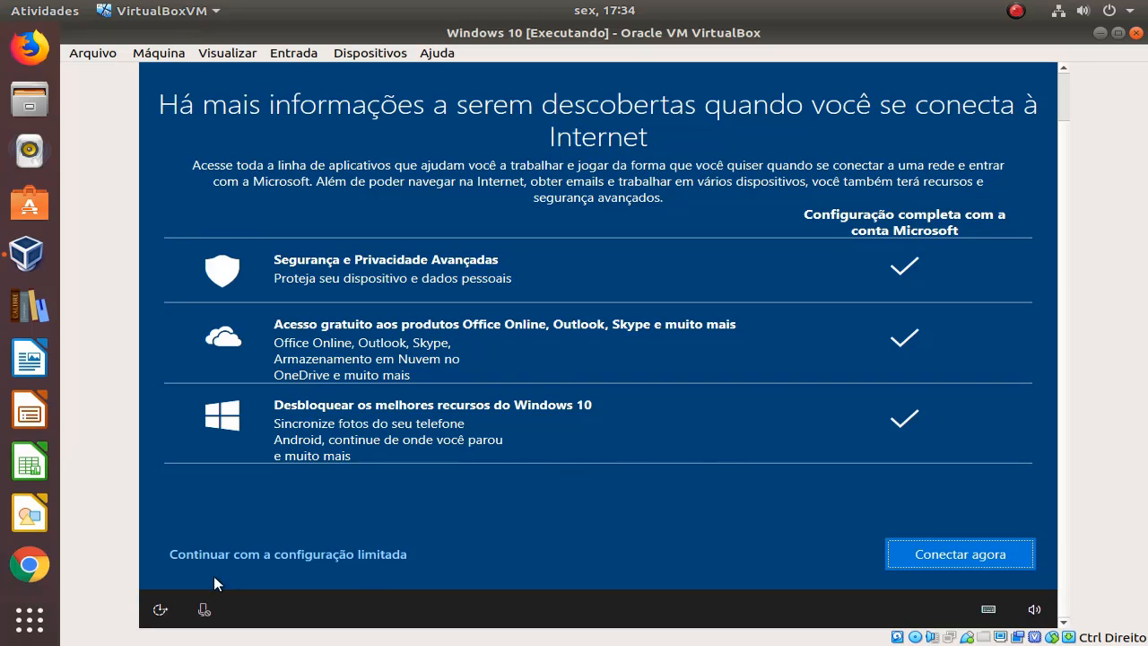
{"action": "left_click", "coordinate": [280, 556]}
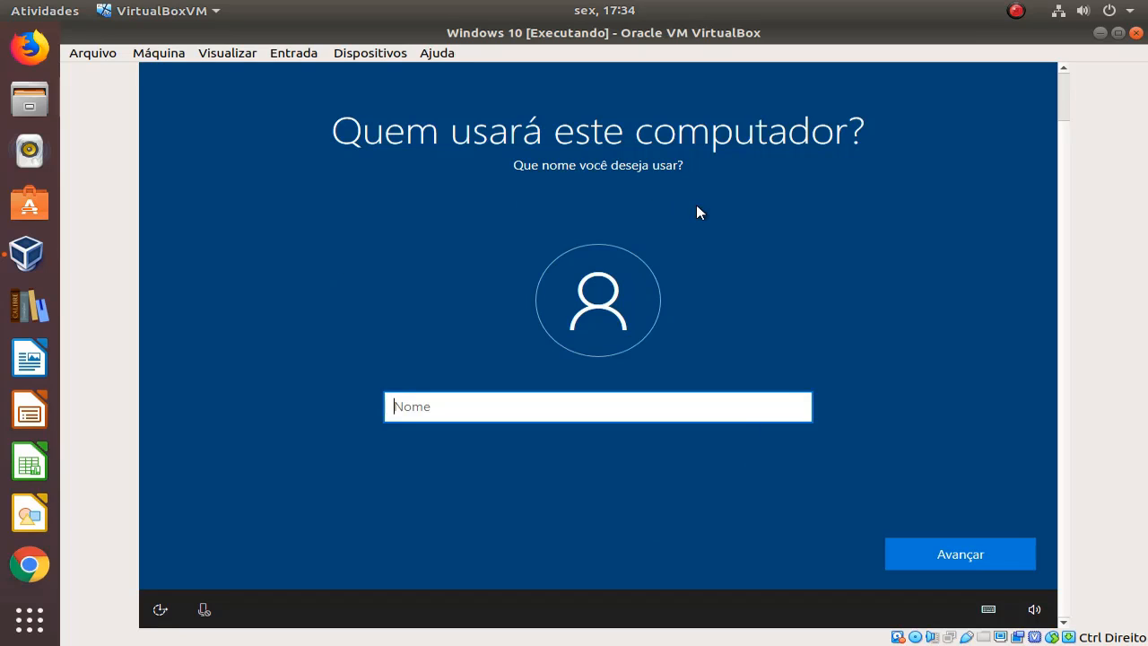
{"action": "type", "text": "casa"}
{"action": "left_click", "coordinate": [949, 559]}
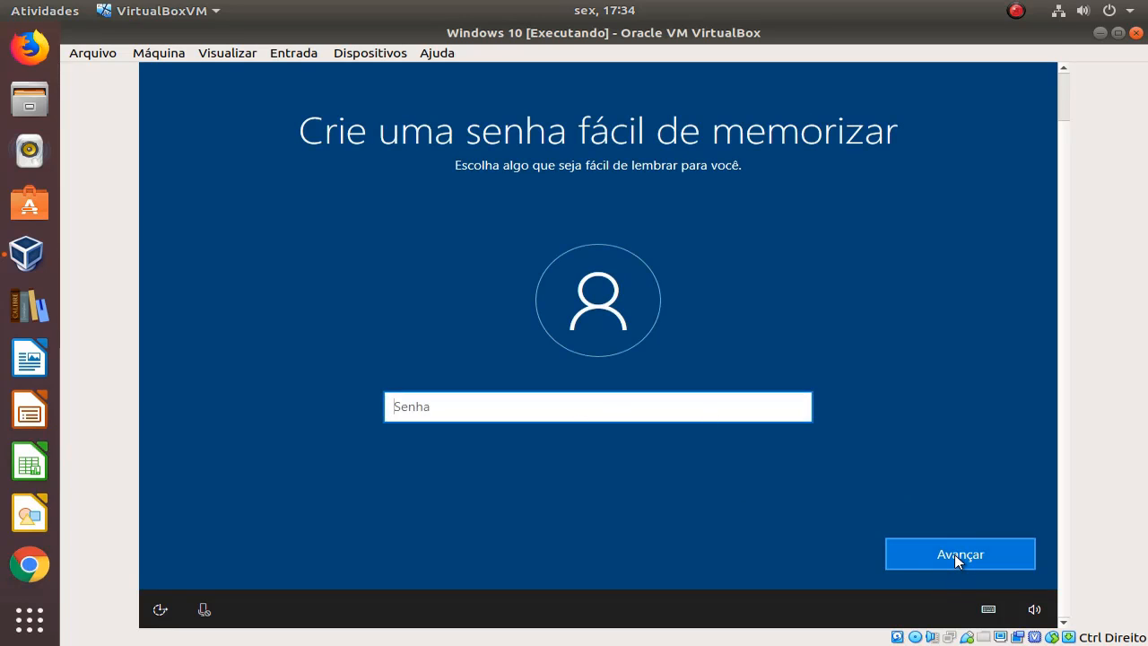
{"action": "left_click", "coordinate": [954, 554]}
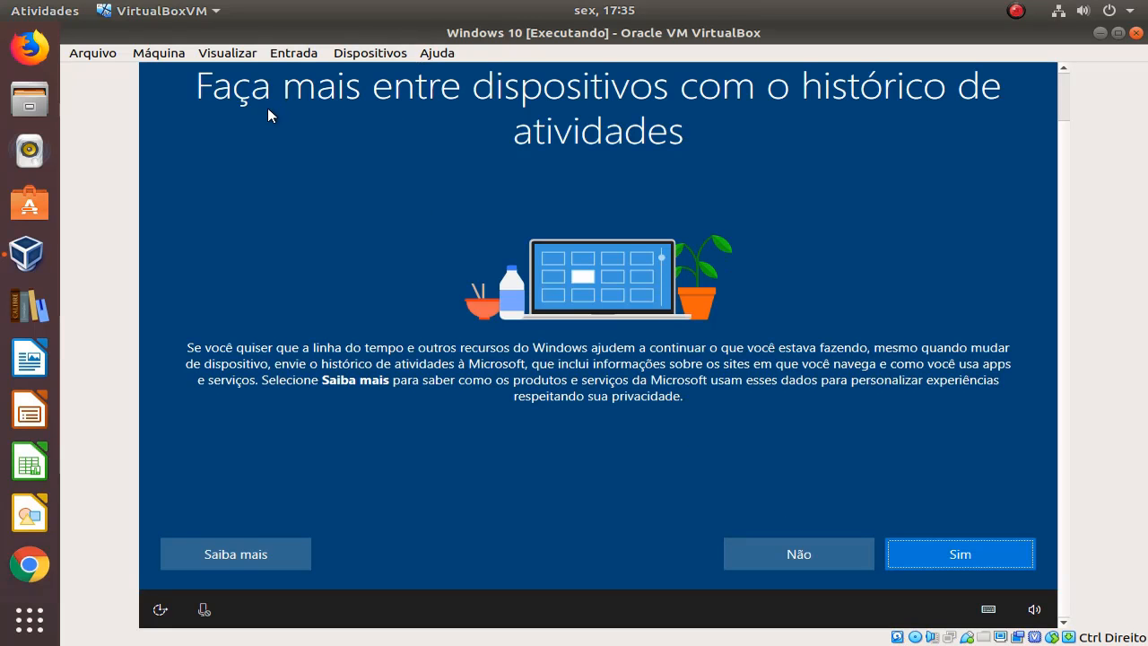
Decline sending the activity history to Microsoft and refuse the Cortana digital assistant
{"action": "left_click", "coordinate": [808, 556]}
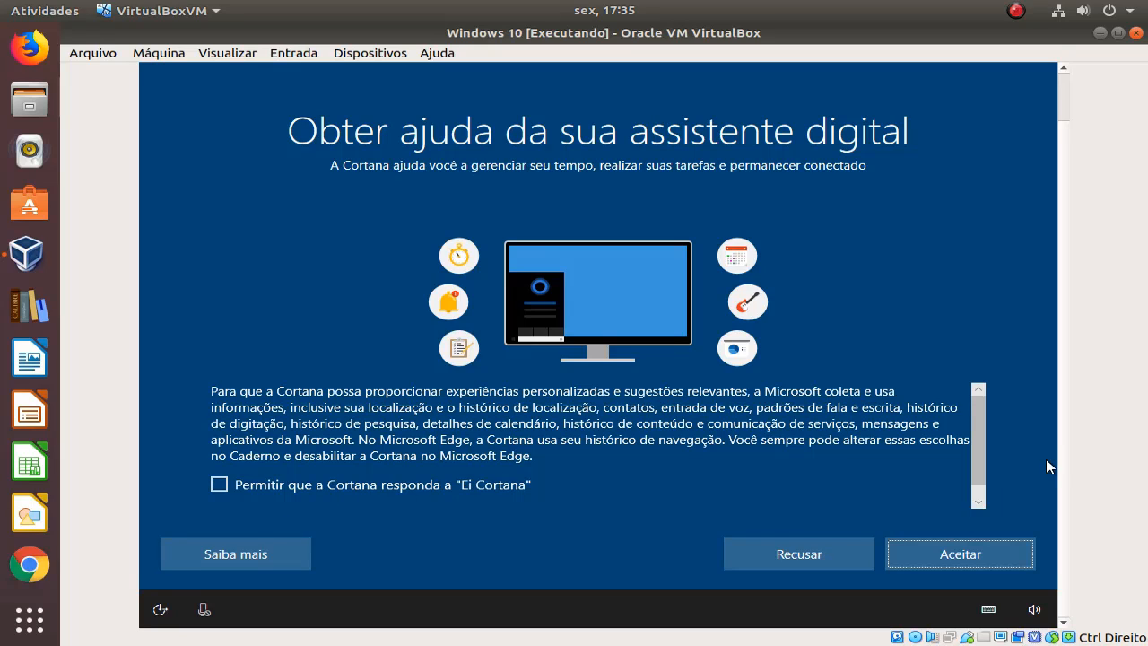
{"action": "left_click_drag", "start_coordinate": [985, 425], "coordinate": [979, 479]}
{"action": "left_click", "coordinate": [830, 554]}
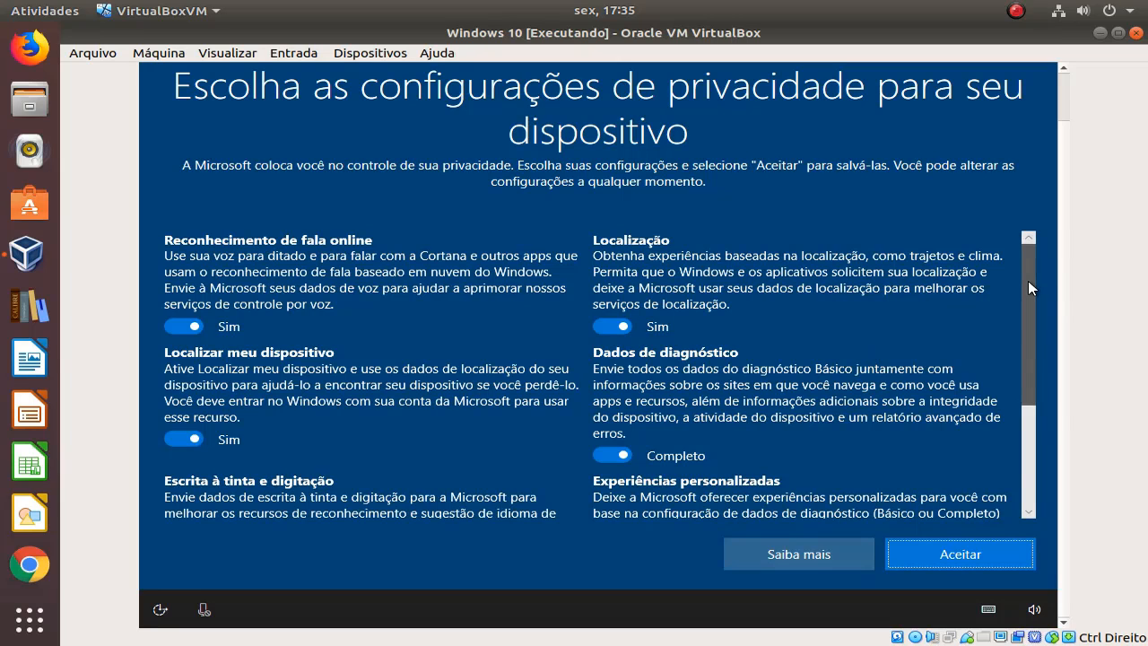
Turn off online speech recognition, Find my device and location, and set diagnostic data to Básico
{"action": "scroll", "coordinate": [1031, 329], "scroll_direction": "down", "scroll_amount": 1}
{"action": "scroll", "coordinate": [1031, 328], "scroll_direction": "up", "scroll_amount": 1}
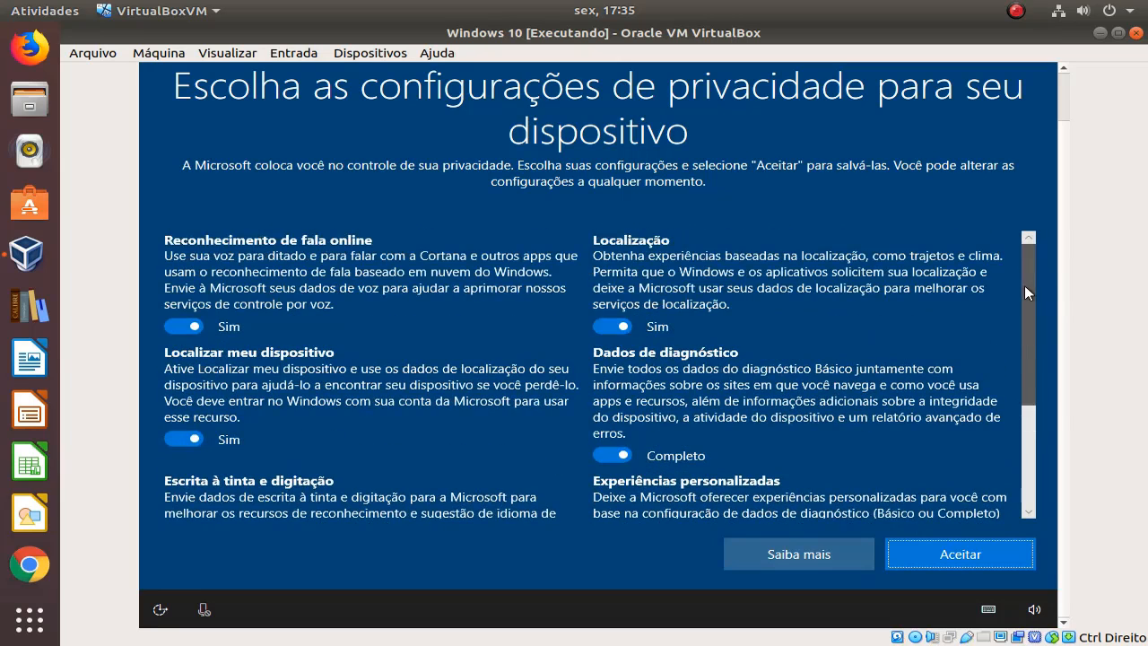
{"action": "left_click", "coordinate": [177, 326]}
{"action": "left_click", "coordinate": [173, 453]}
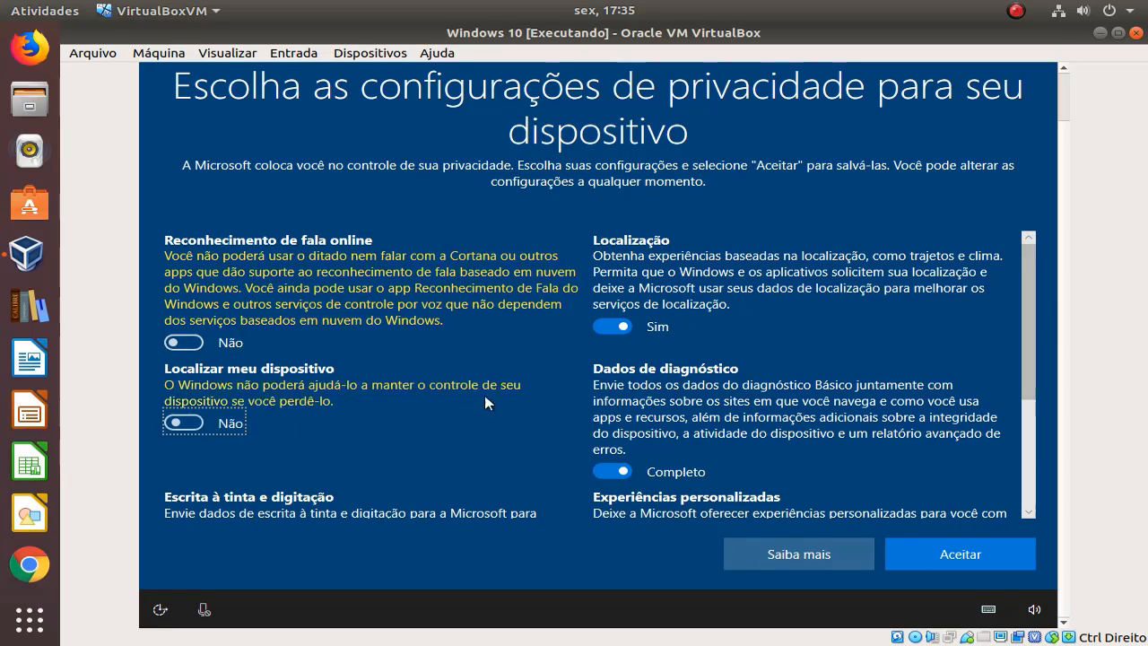
{"action": "left_click", "coordinate": [607, 326]}
{"action": "left_click", "coordinate": [603, 470]}
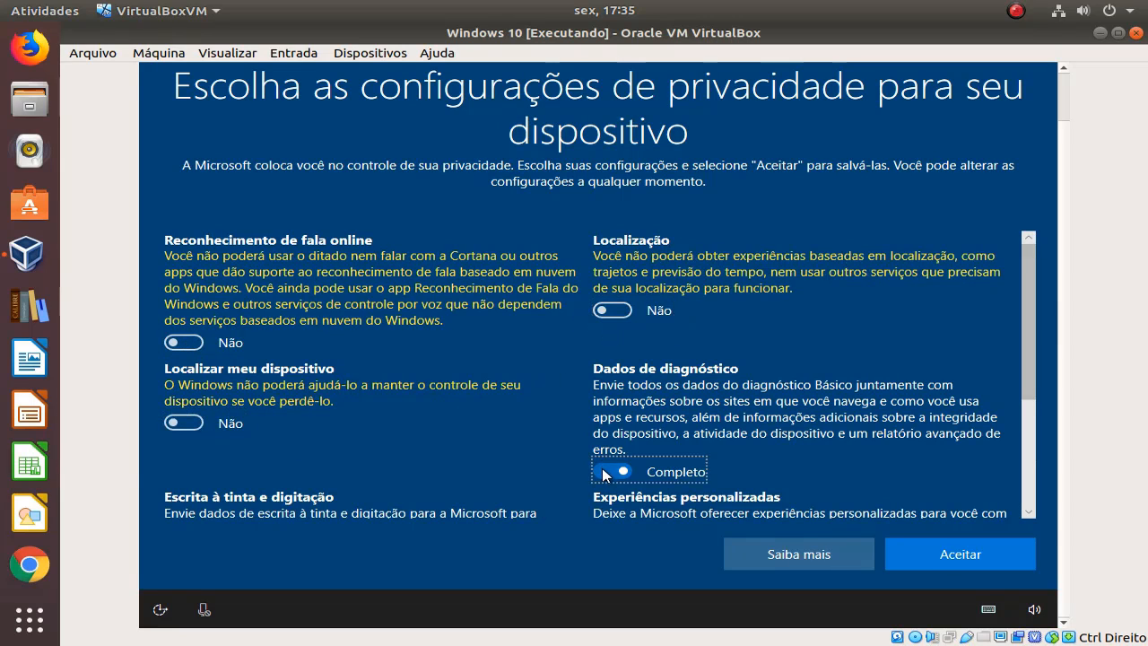
Turn off inking and typing, advertising ID and tailored experiences, and accept the privacy settings
{"action": "scroll", "coordinate": [1030, 513], "scroll_direction": "down", "scroll_amount": 1}
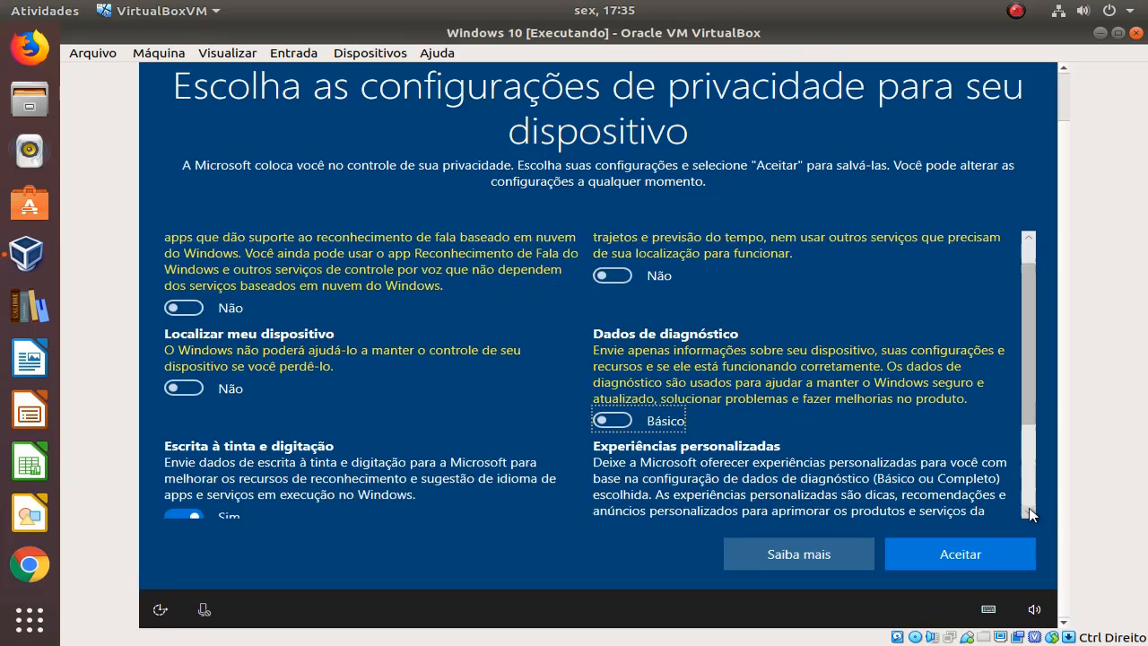
{"action": "scroll", "coordinate": [1030, 513], "scroll_direction": "down", "scroll_amount": 1}
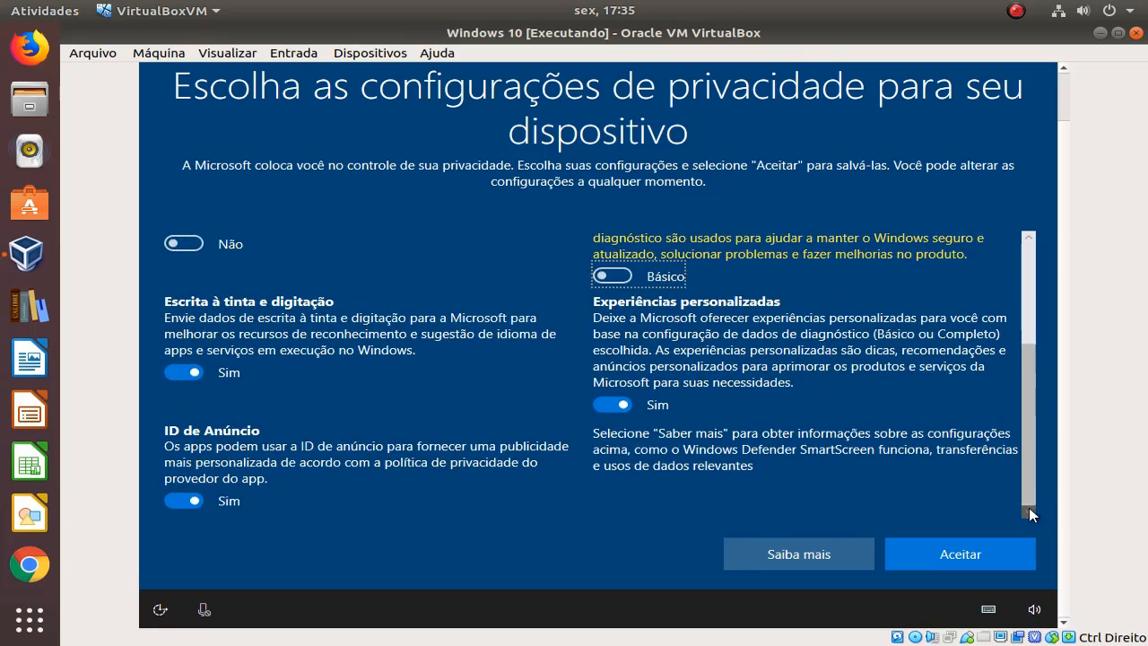
{"action": "left_click", "coordinate": [182, 372]}
{"action": "left_click", "coordinate": [174, 499]}
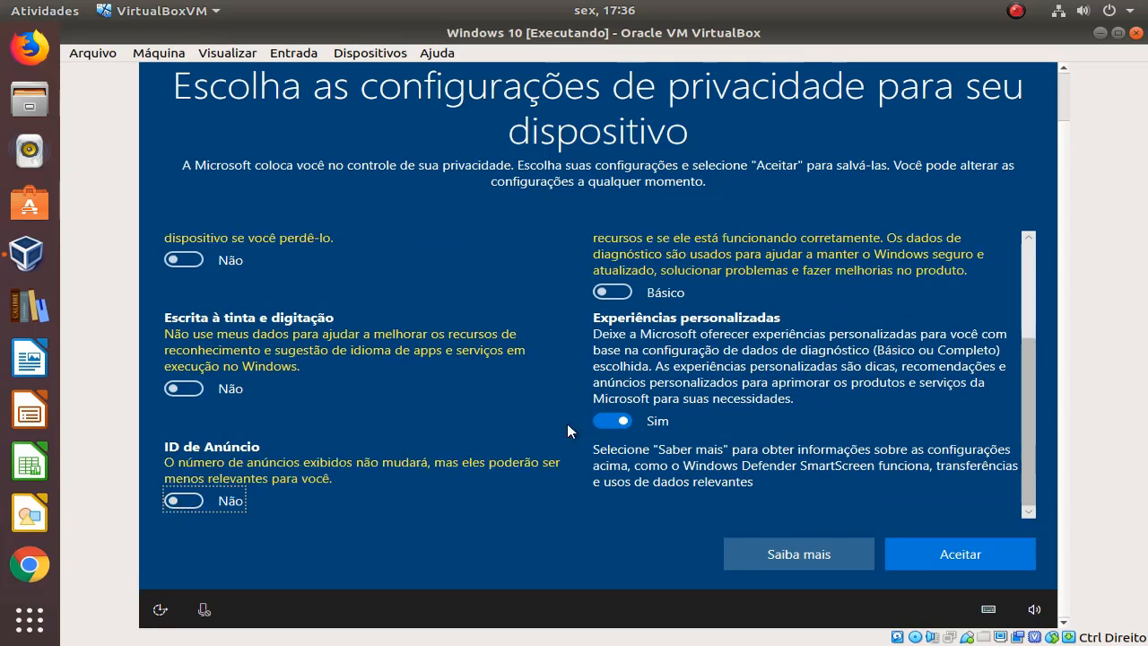
{"action": "left_click", "coordinate": [603, 420]}
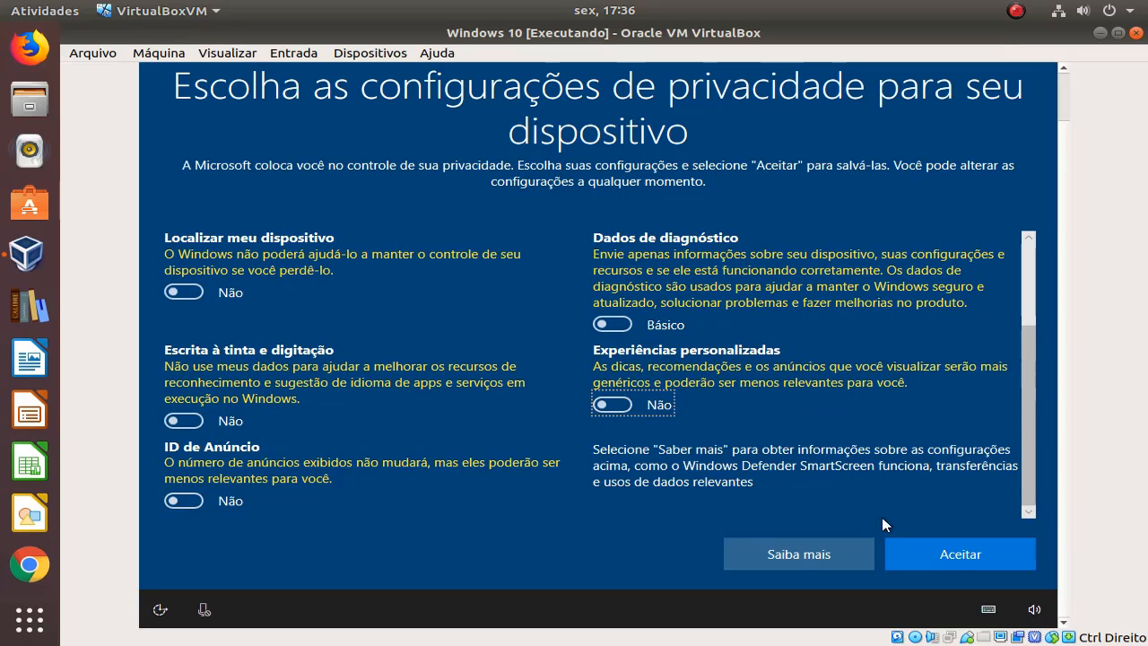
{"action": "left_click", "coordinate": [968, 556]}
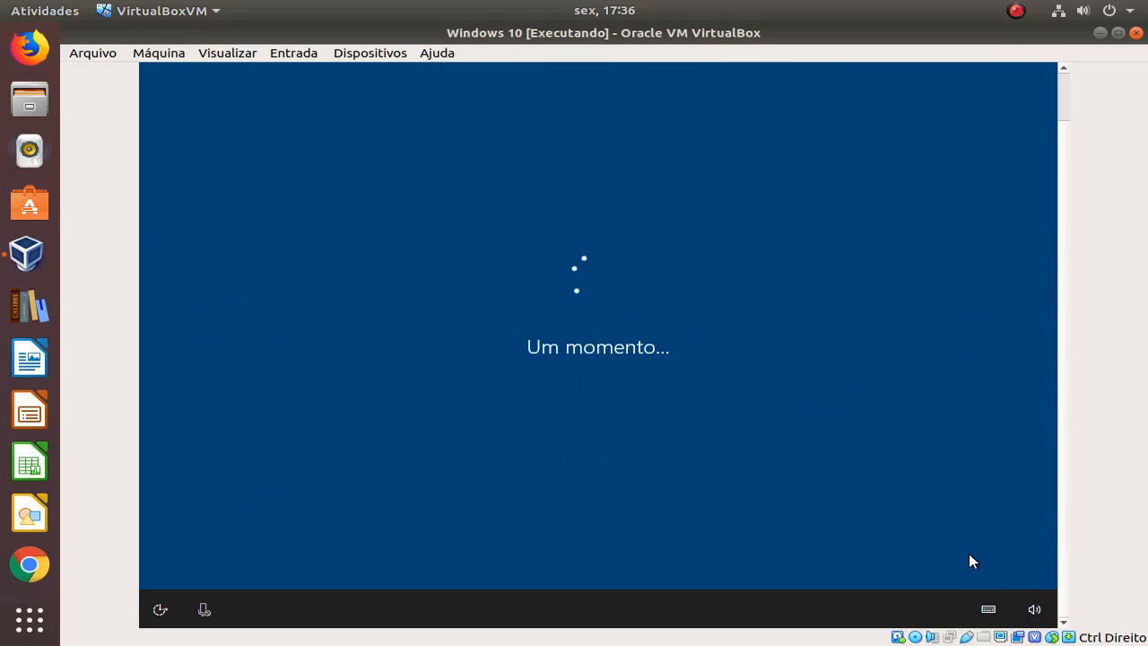